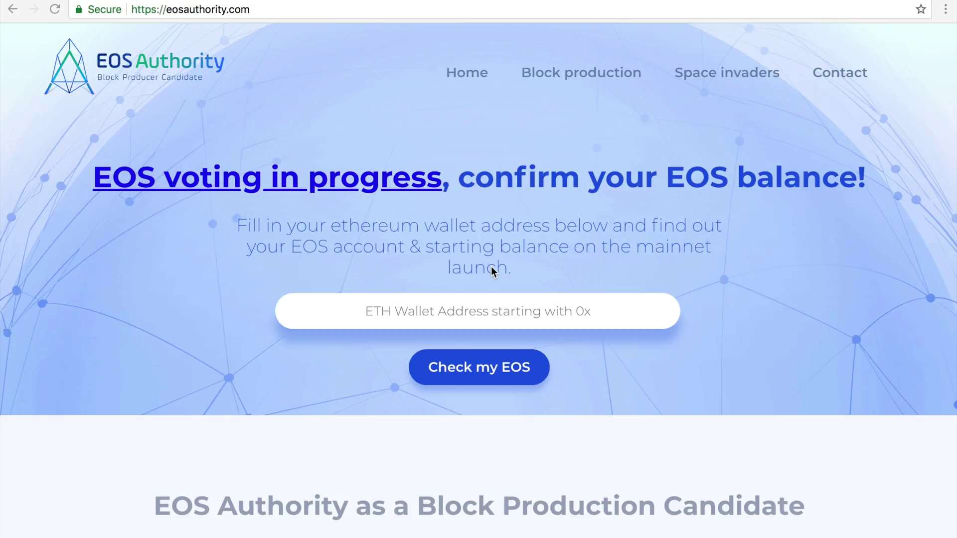
- Open eosauthority.com/vote by appending /vote to the site address
{"action": "left_click", "coordinate": [149, 10]}
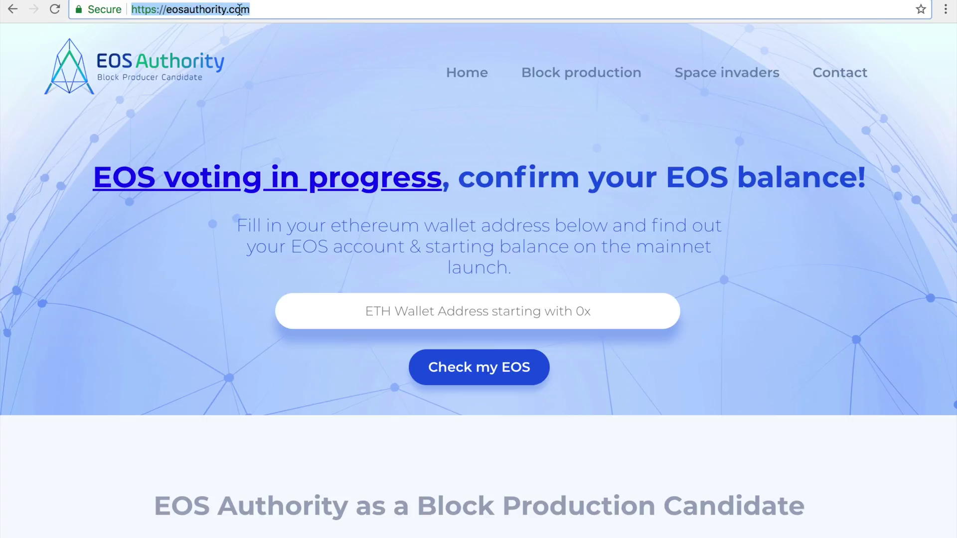
{"action": "left_click", "coordinate": [271, 9]}
{"action": "type", "text": "/vote"}
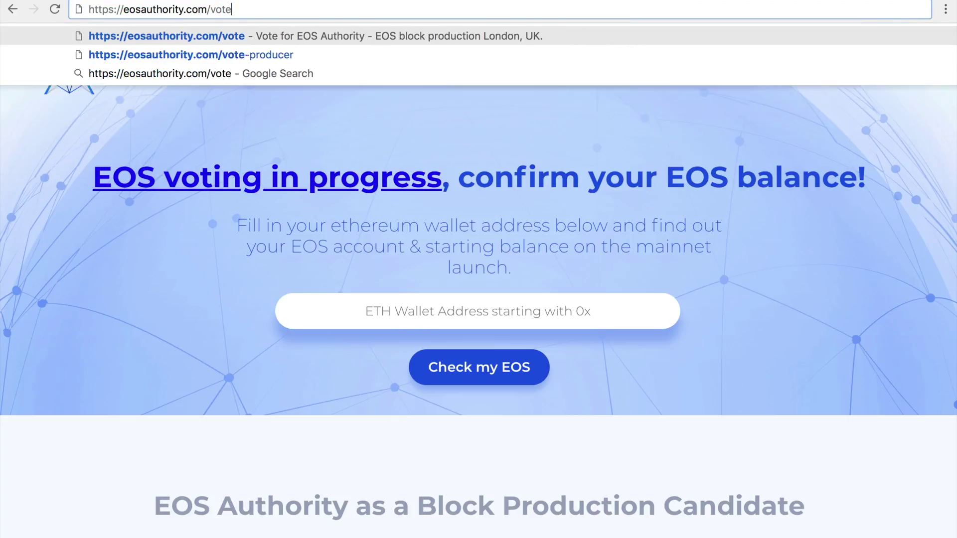
{"action": "key", "text": "Return"}
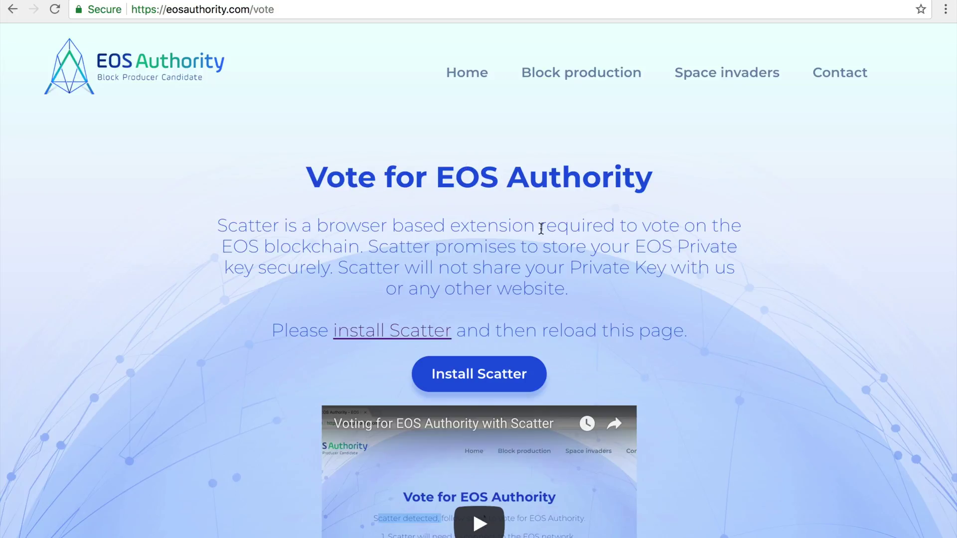
- Go to Scatter's Chrome Web Store page and select its extension ID in the address
{"action": "left_click", "coordinate": [480, 378]}
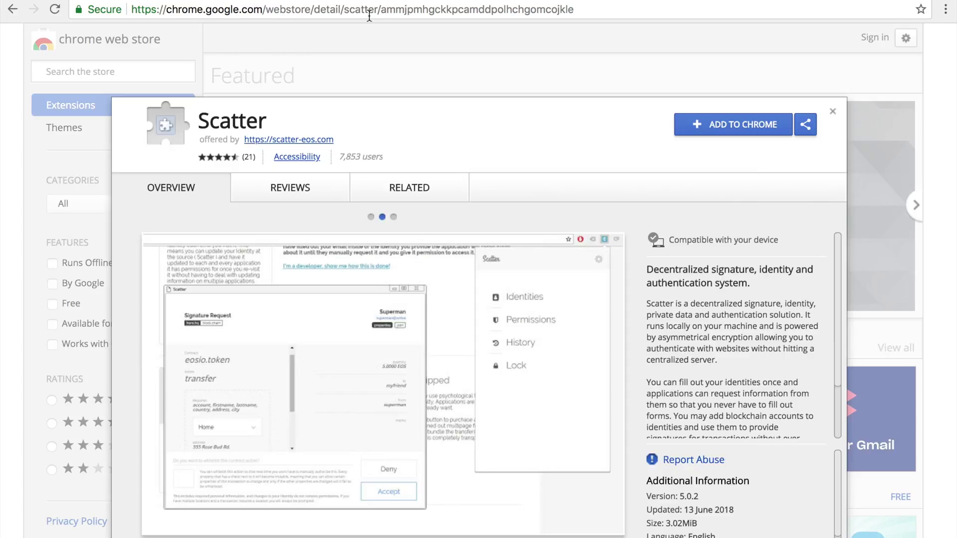
{"action": "left_click_drag", "start_coordinate": [380, 10], "coordinate": [618, 17]}
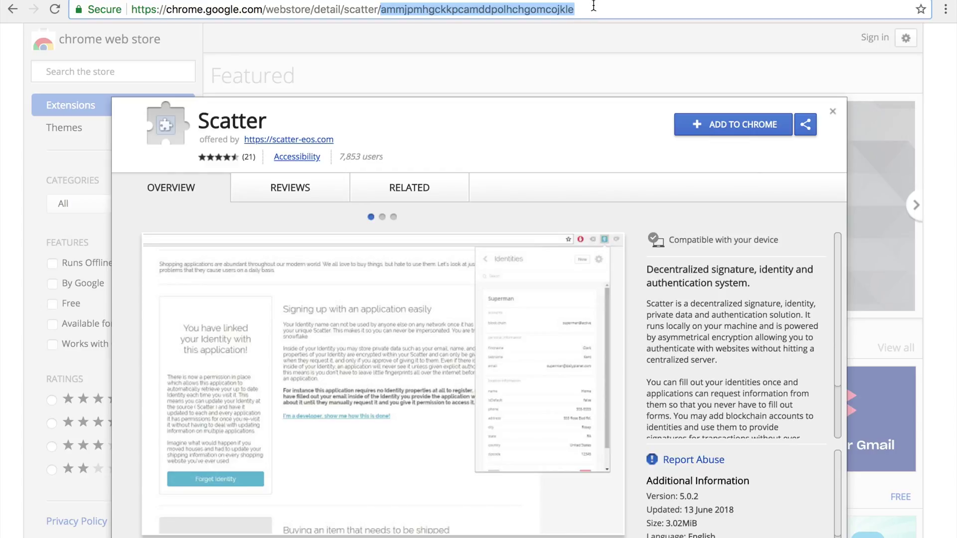
{"action": "left_click", "coordinate": [574, 15]}
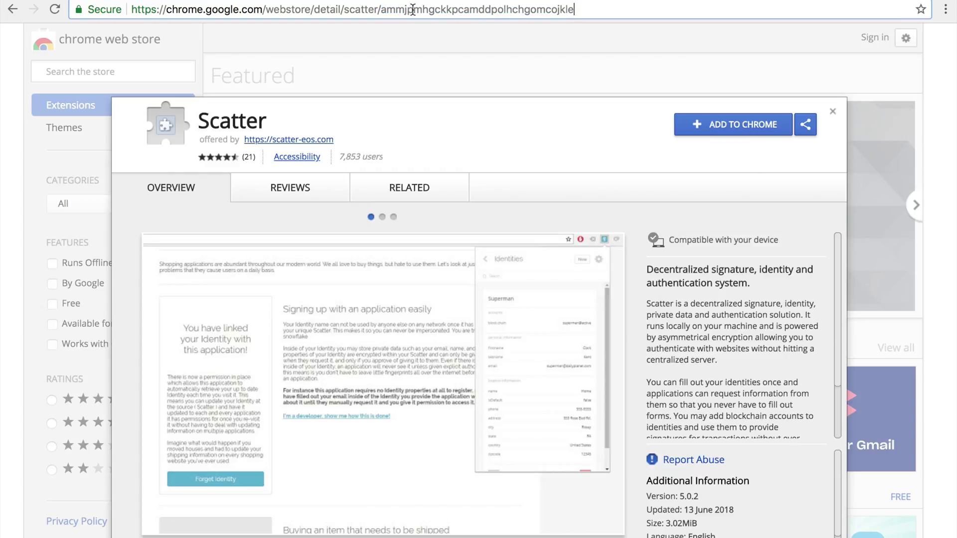
{"action": "double_click", "coordinate": [542, 9]}
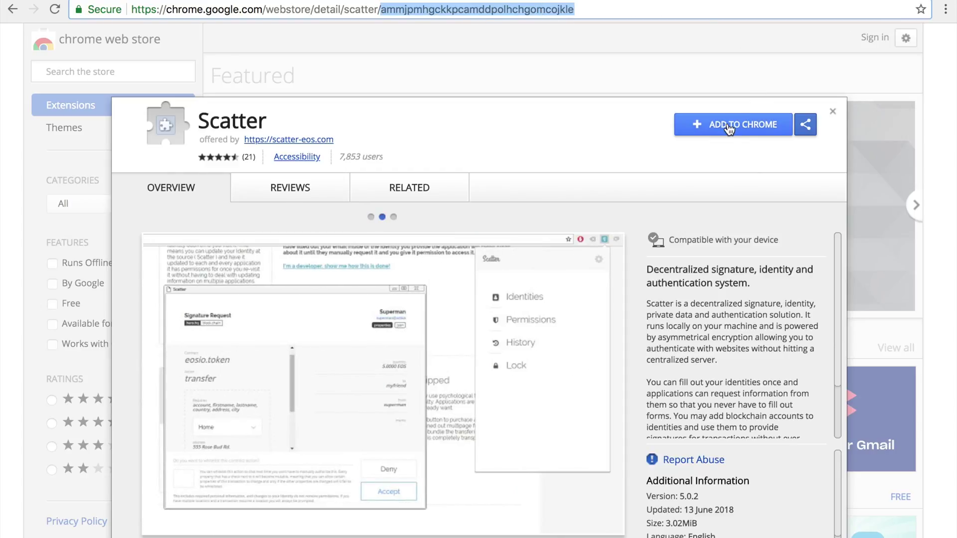
- Add Scatter to Chrome, confirm Add extension, and dismiss the installation notice
{"action": "left_click", "coordinate": [729, 127]}
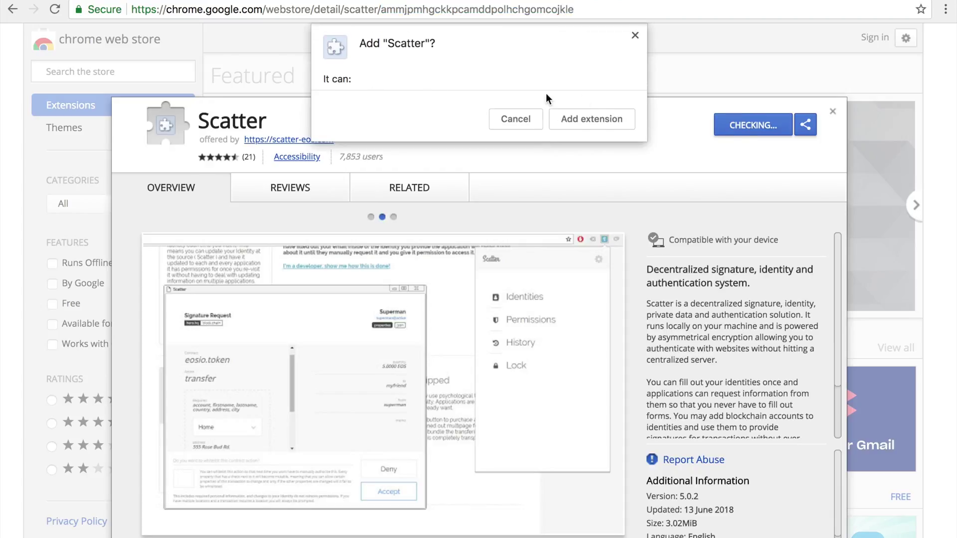
{"action": "left_click", "coordinate": [594, 120]}
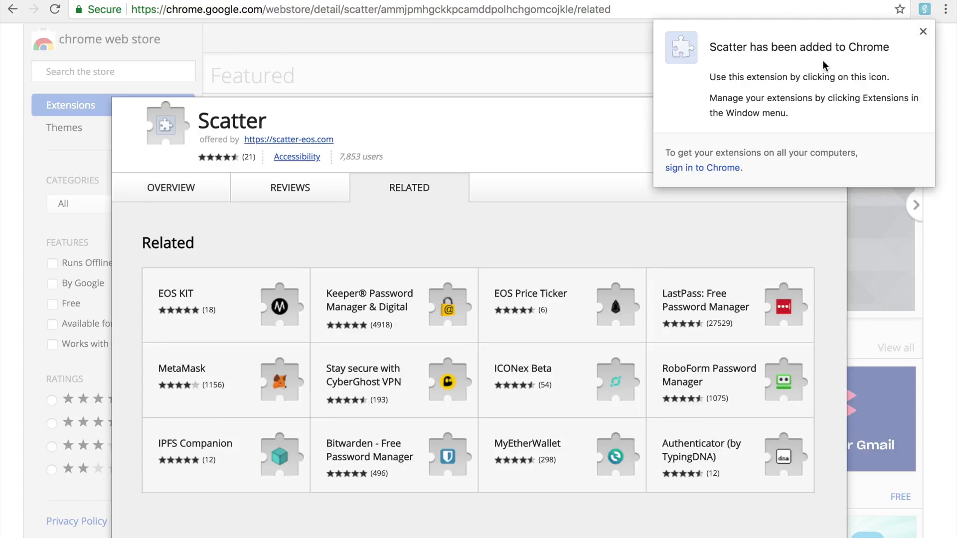
{"action": "left_click", "coordinate": [923, 31]}
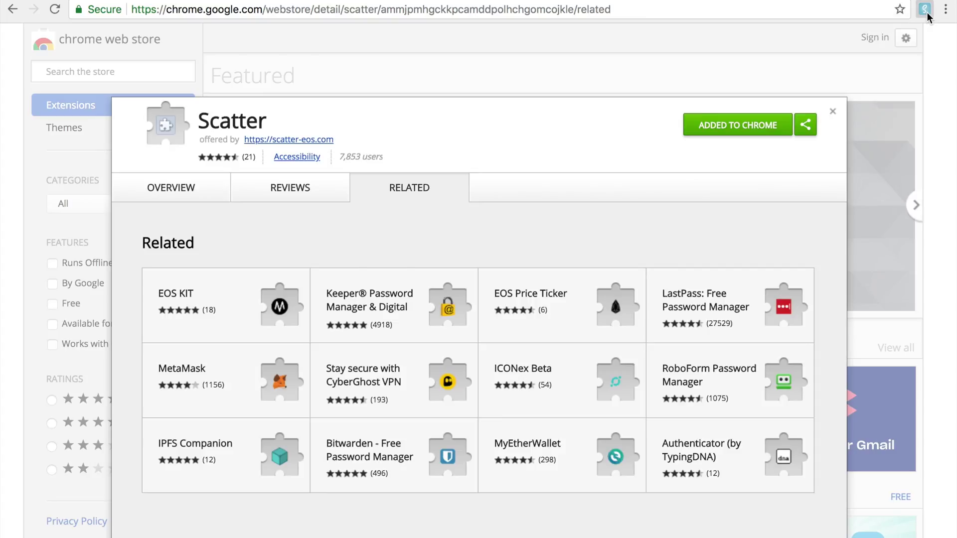
{"action": "left_click", "coordinate": [926, 11]}
- Create a new Scatter with an entered and confirmed password, acknowledging the mnemonic
{"action": "left_click", "coordinate": [782, 278]}
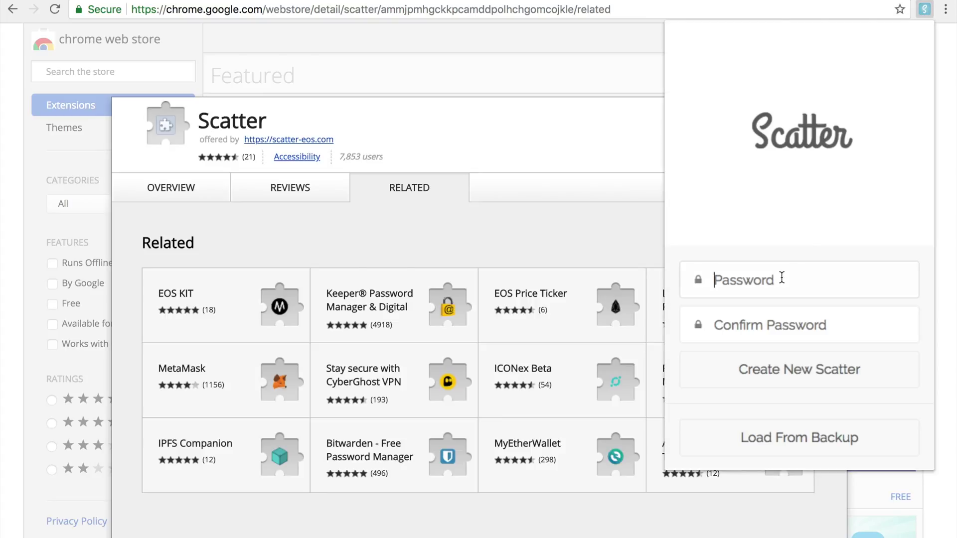
{"action": "type", "text": "••••••••••"}
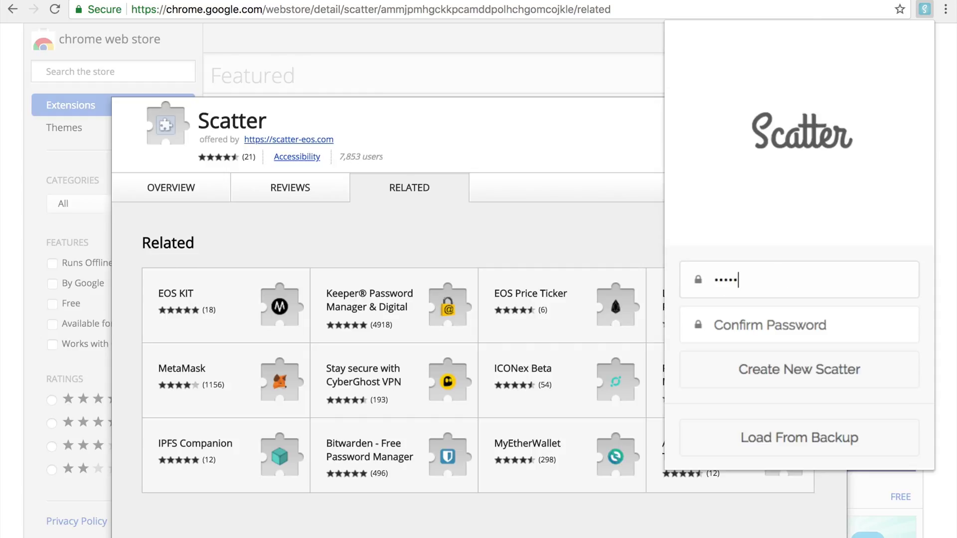
{"action": "type", "text": "••"}
{"action": "left_click", "coordinate": [752, 324]}
{"action": "type", "text": "•••••••••"}
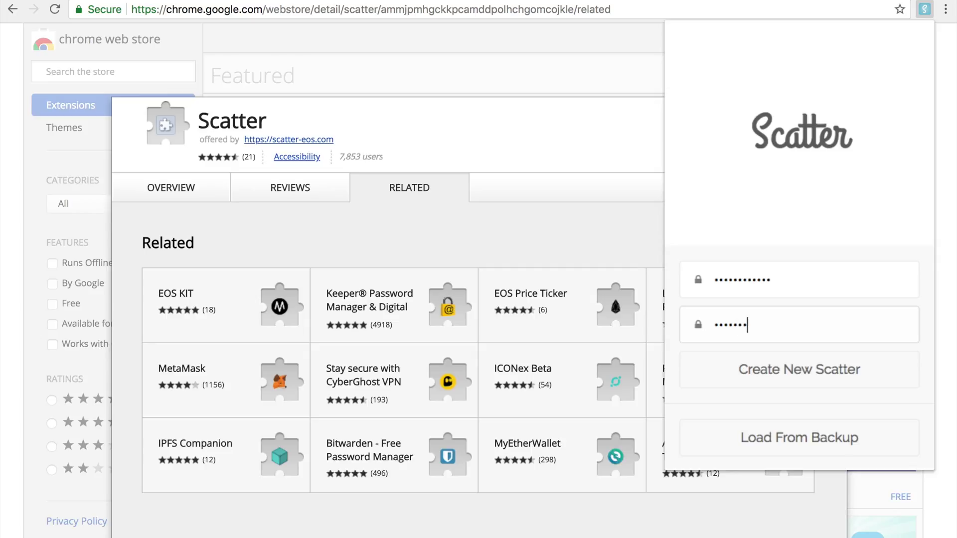
{"action": "type", "text": "•••"}
{"action": "left_click", "coordinate": [809, 378]}
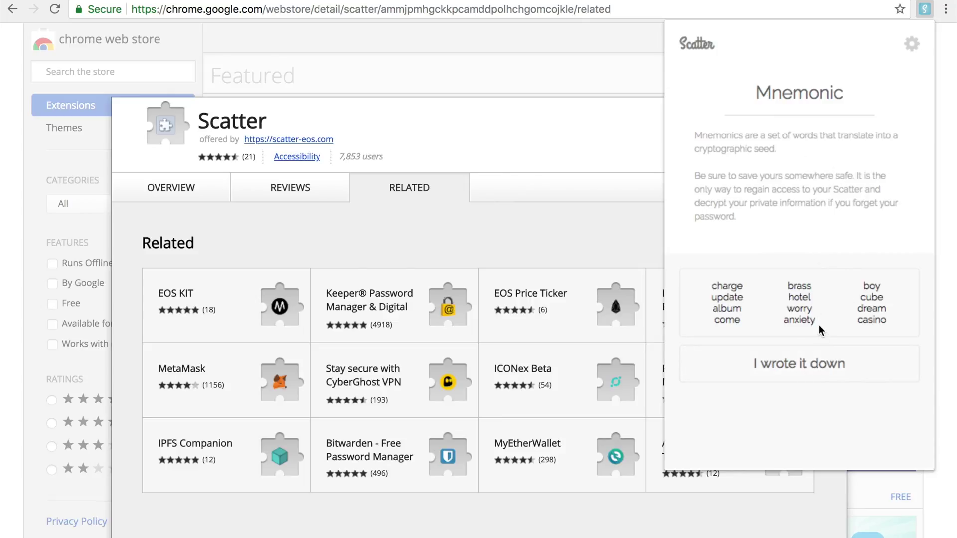
{"action": "left_click", "coordinate": [811, 366]}
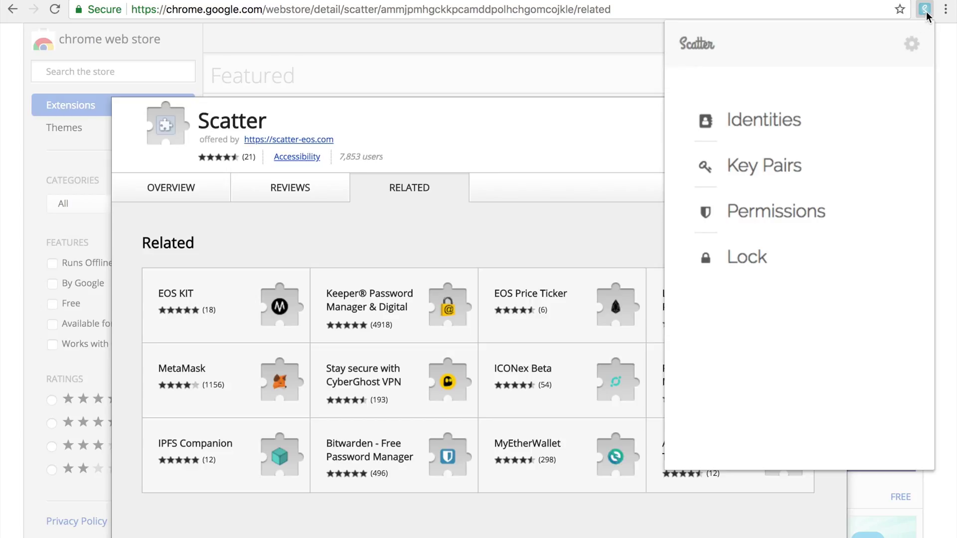
- Check the nodes.get-scatter.com network in Scatter's Networks settings
{"action": "left_click", "coordinate": [913, 45]}
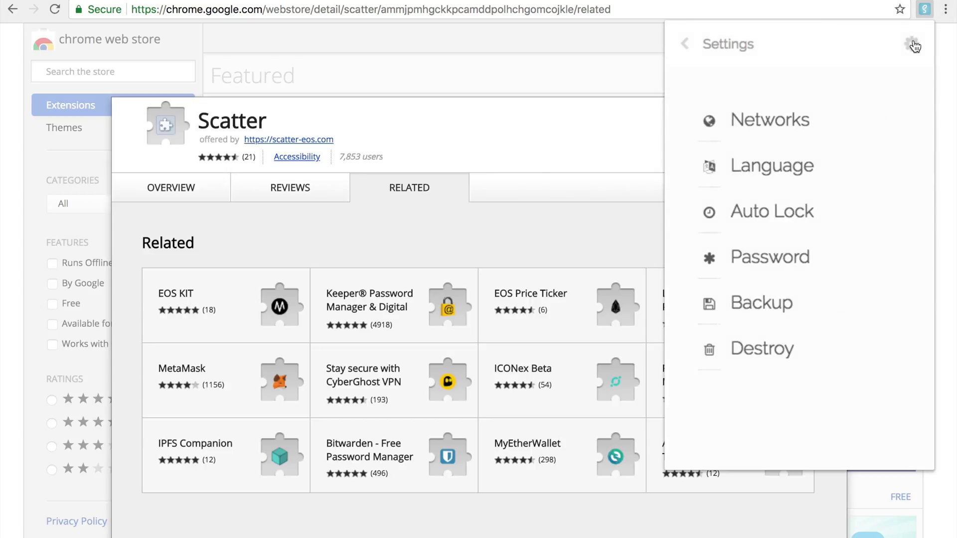
{"action": "left_click", "coordinate": [806, 126]}
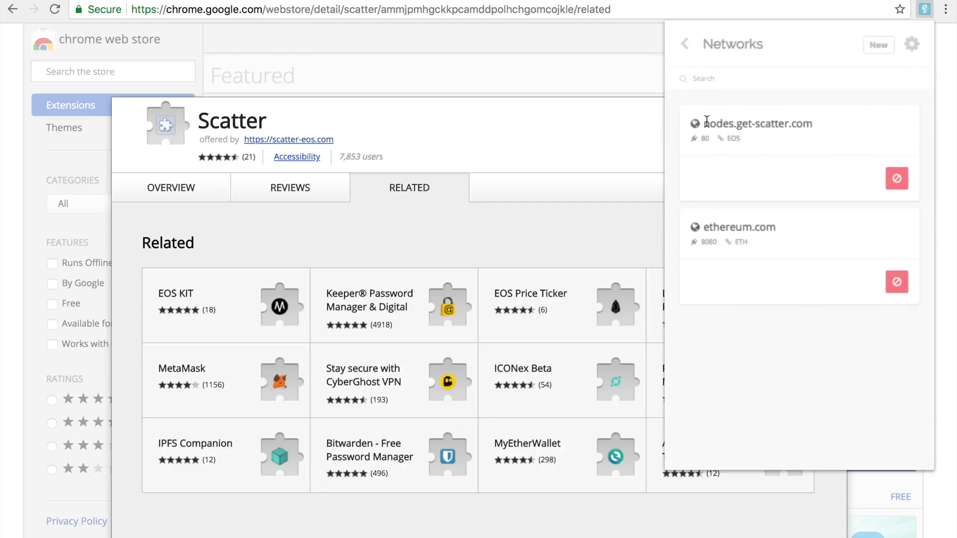
{"action": "left_click_drag", "start_coordinate": [706, 121], "coordinate": [818, 124]}
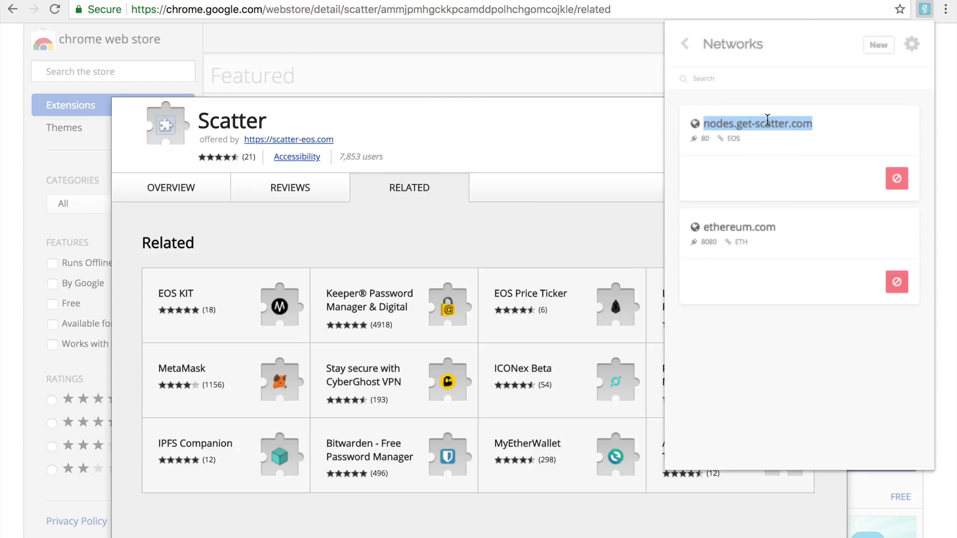
- Return to the main menu and view the empty Key Pairs list
{"action": "left_click", "coordinate": [690, 46]}
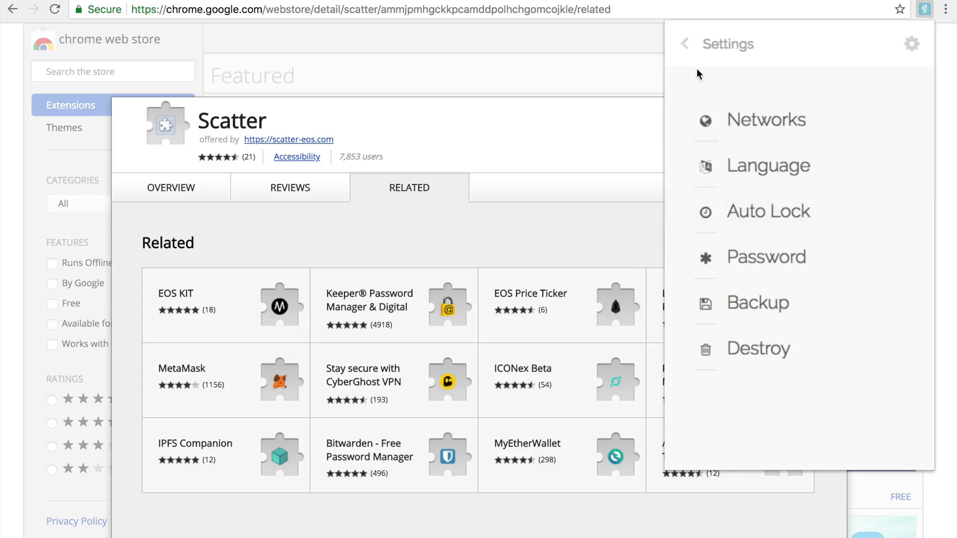
{"action": "left_click", "coordinate": [690, 45]}
{"action": "left_click", "coordinate": [768, 170]}
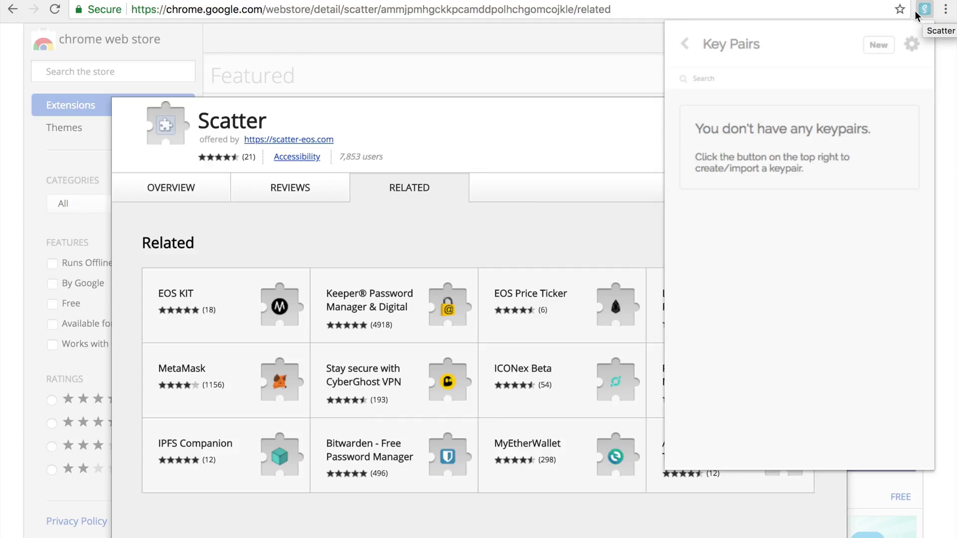
- Add a key pair from the pasted private key, name it MyLiveKey, and save it
{"action": "left_click", "coordinate": [879, 45]}
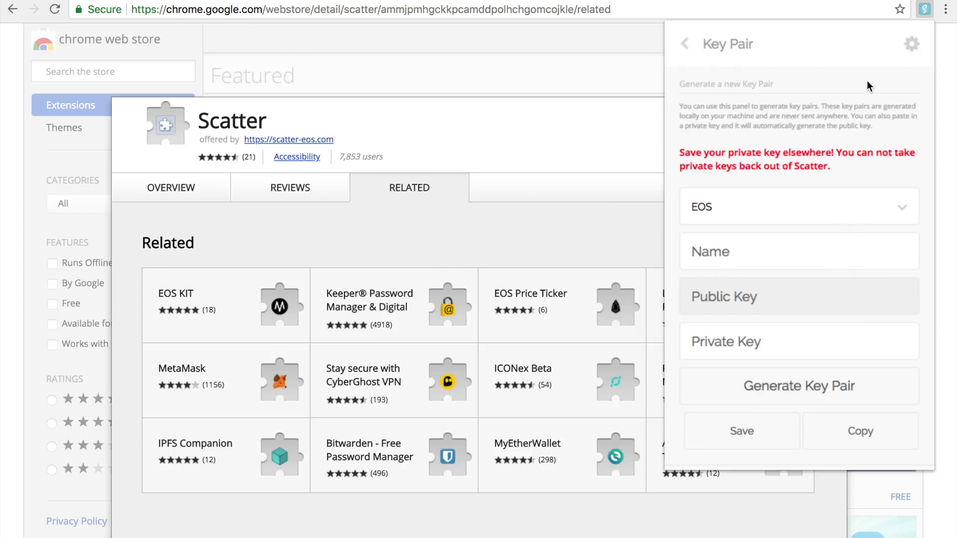
{"action": "left_click", "coordinate": [765, 342]}
{"action": "key", "text": "ctrl+v"}
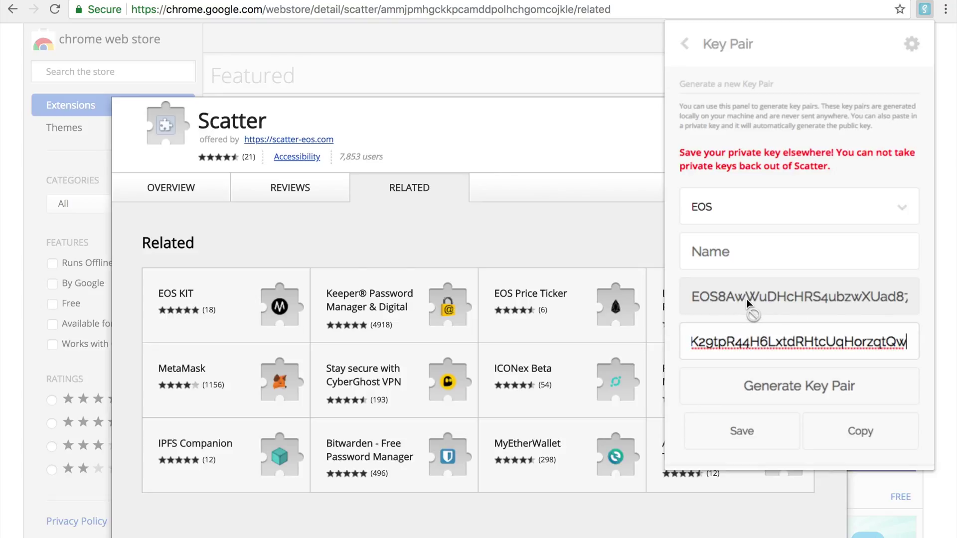
{"action": "left_click", "coordinate": [752, 258]}
{"action": "type", "text": "MyLiveKey"}
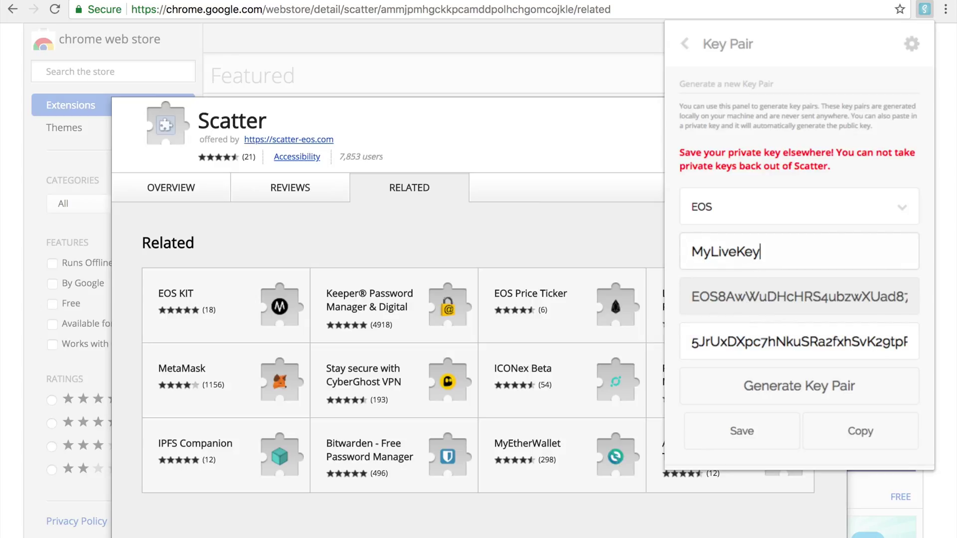
{"action": "left_click", "coordinate": [765, 432]}
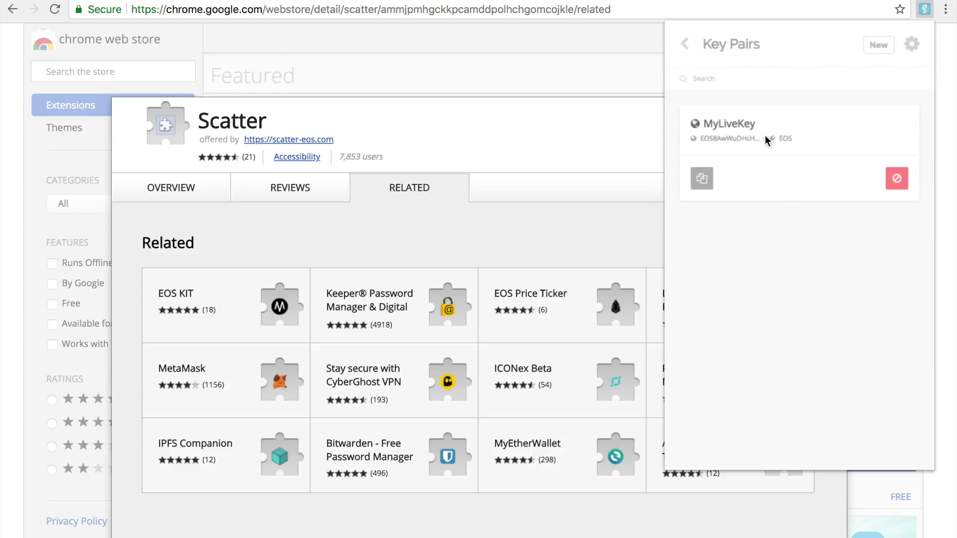
{"action": "left_click", "coordinate": [689, 47]}
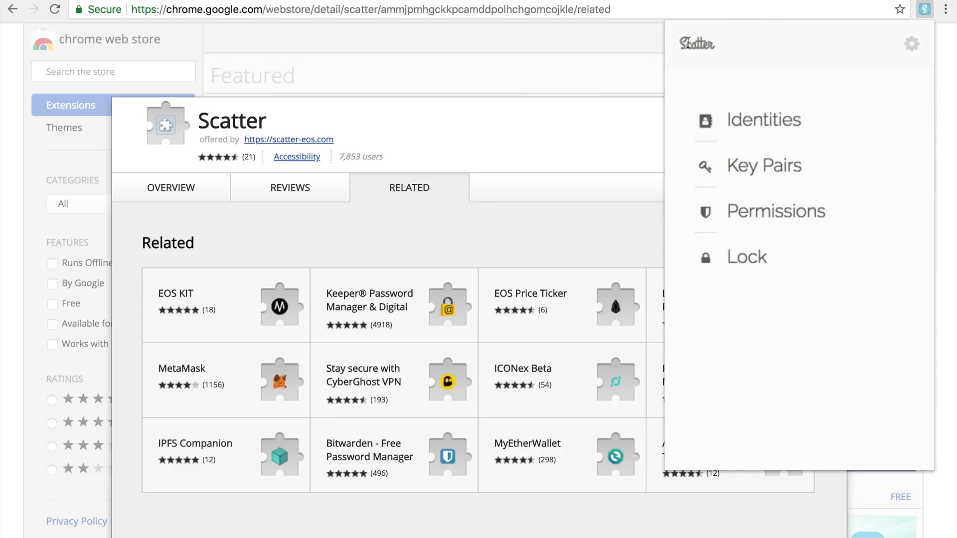
- View the single auto-generated identity with its Unnamed Location in Identities
{"action": "left_click", "coordinate": [763, 124]}
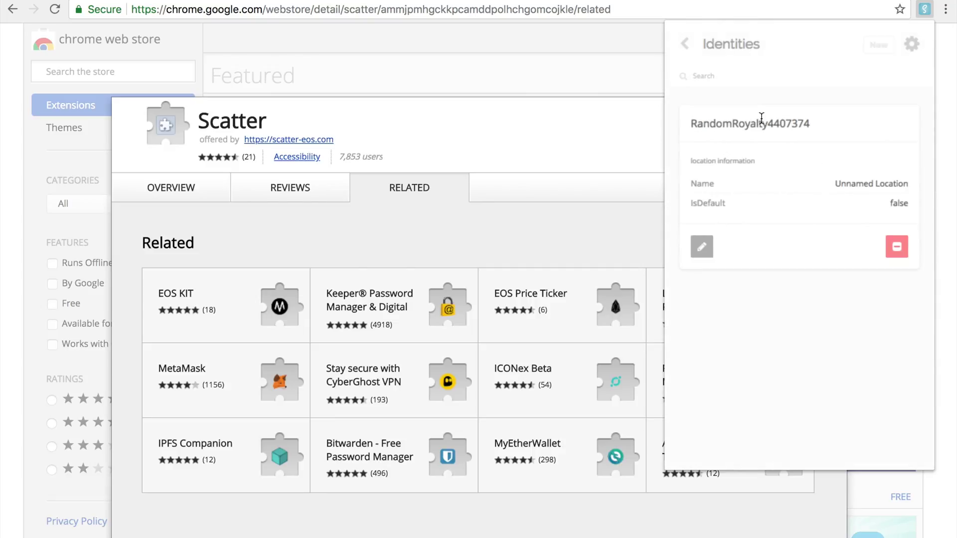
{"action": "double_click", "coordinate": [702, 121]}
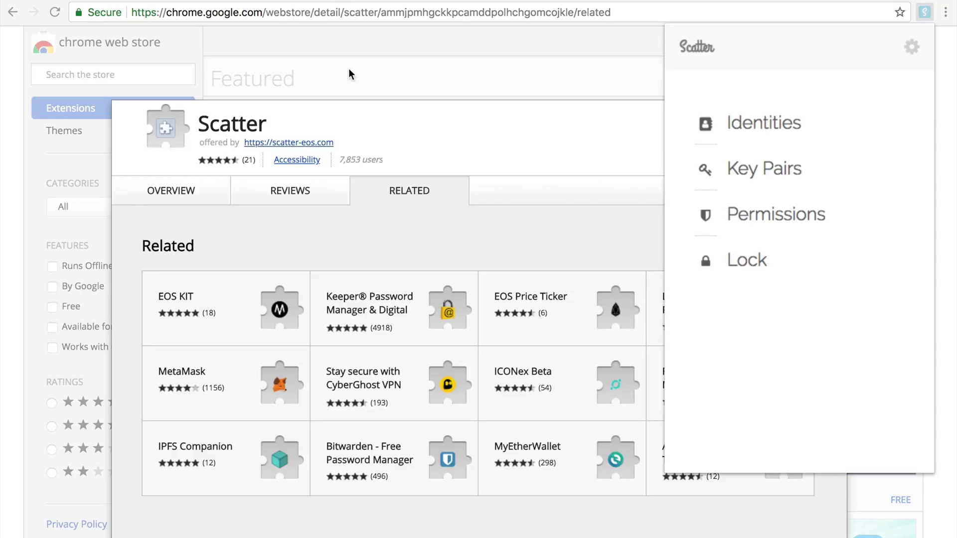
{"action": "left_click", "coordinate": [792, 128]}
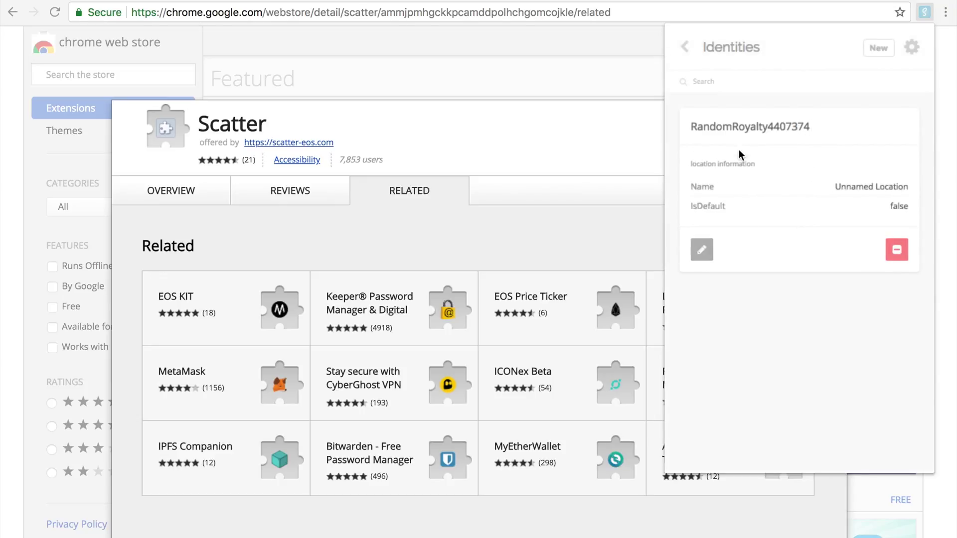
{"action": "left_click", "coordinate": [695, 256]}
{"action": "scroll", "coordinate": [818, 331], "scroll_direction": "down", "scroll_amount": 4}
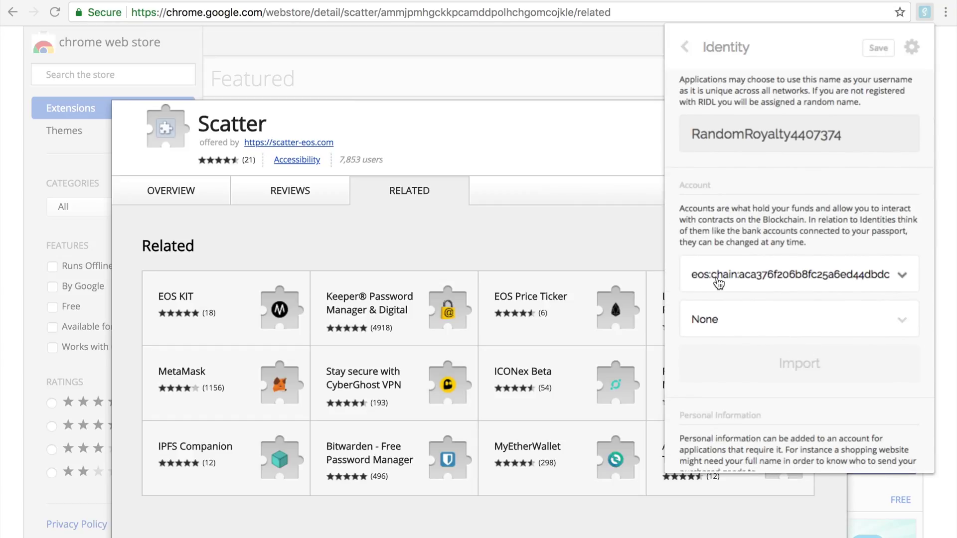
{"action": "left_click", "coordinate": [744, 283]}
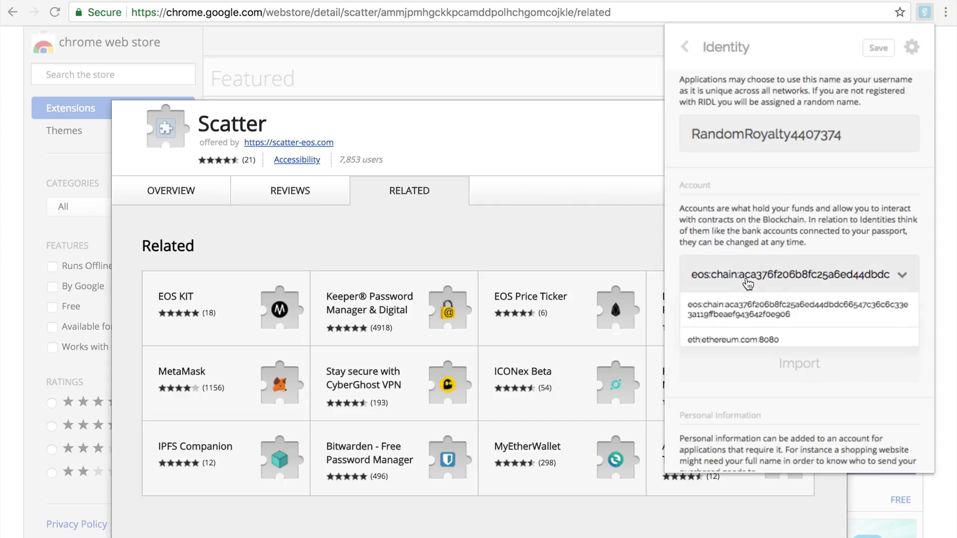
{"action": "left_click", "coordinate": [773, 315]}
{"action": "left_click", "coordinate": [744, 325]}
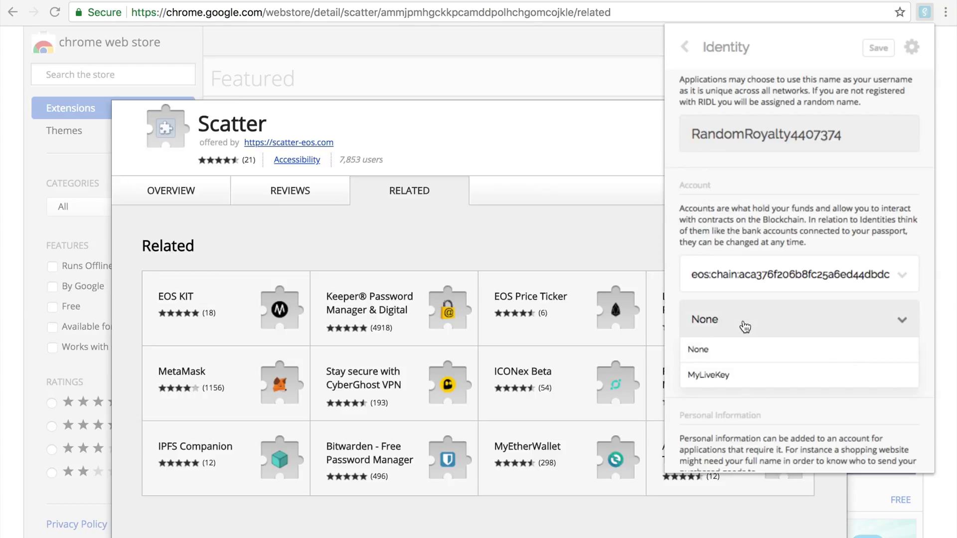
{"action": "left_click", "coordinate": [724, 383]}
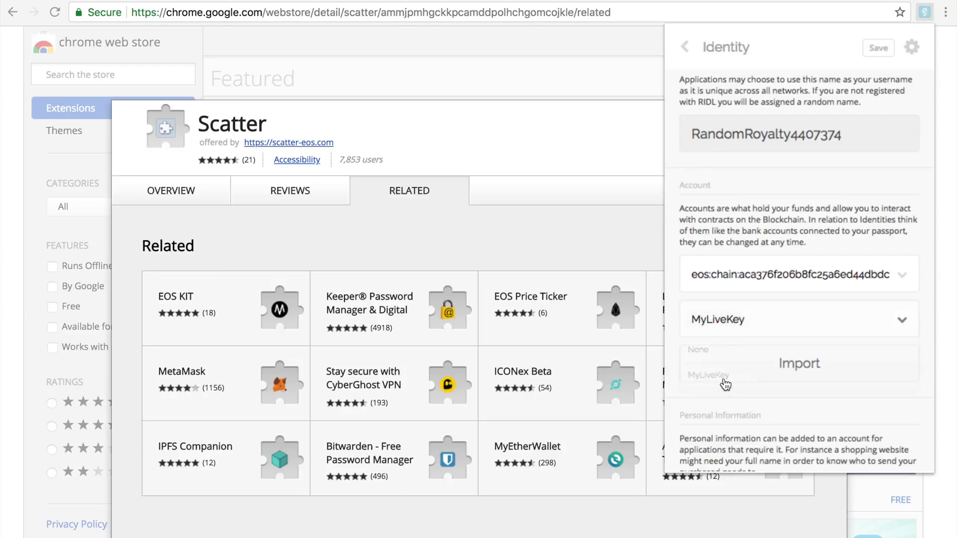
{"action": "left_click", "coordinate": [783, 374]}
{"action": "left_click", "coordinate": [734, 285]}
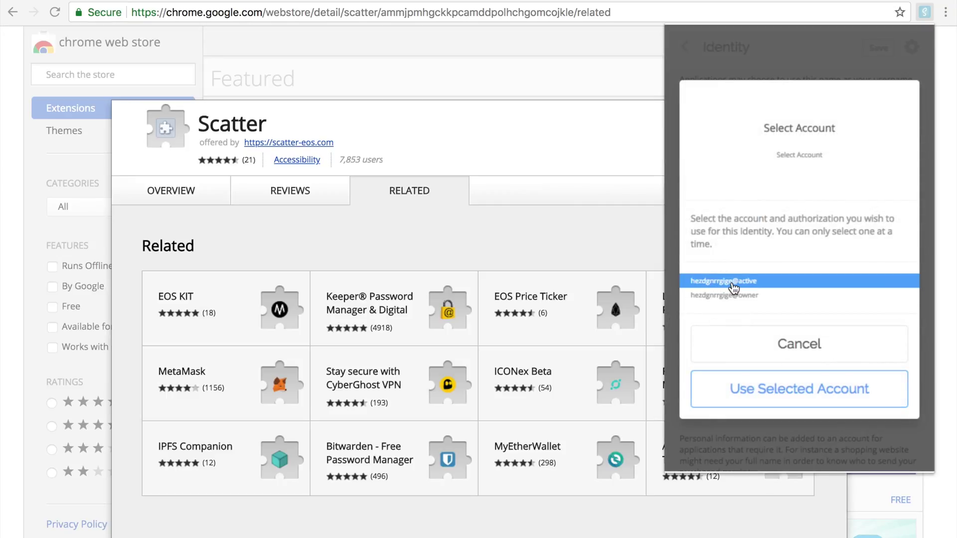
{"action": "left_click", "coordinate": [700, 295]}
{"action": "left_click", "coordinate": [723, 284]}
{"action": "left_click", "coordinate": [825, 394]}
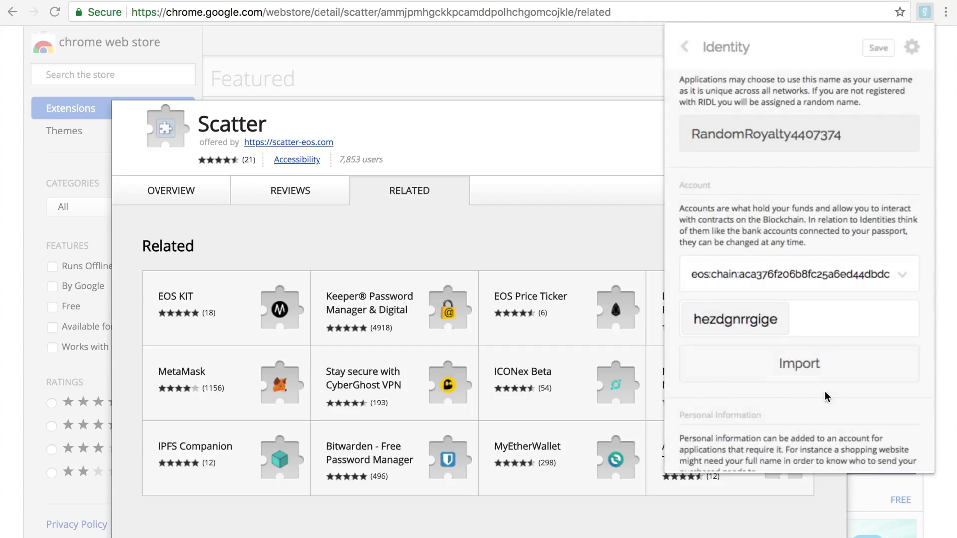
- Save the identity, close Scatter, and go back to the Web Store's Scatter overview
{"action": "left_click", "coordinate": [879, 48]}
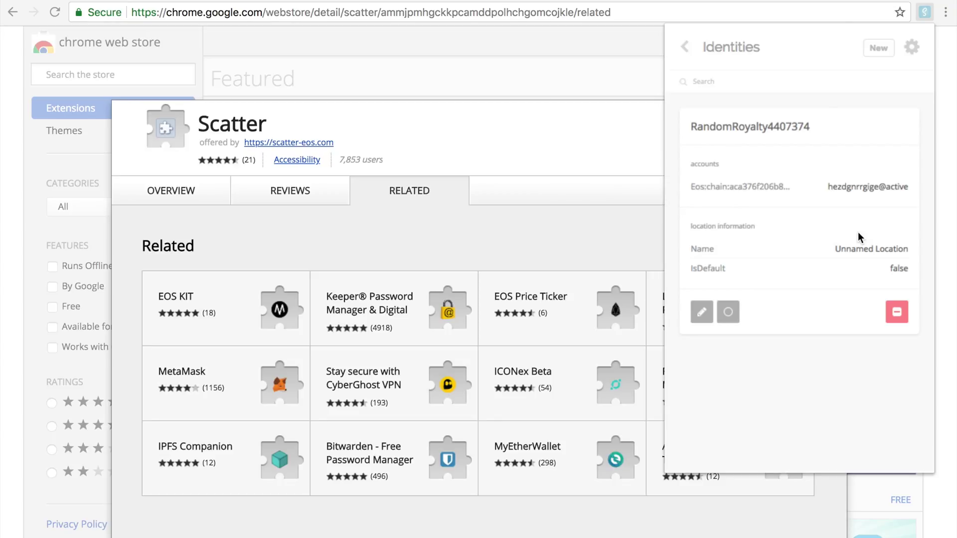
{"action": "double_click", "coordinate": [860, 187]}
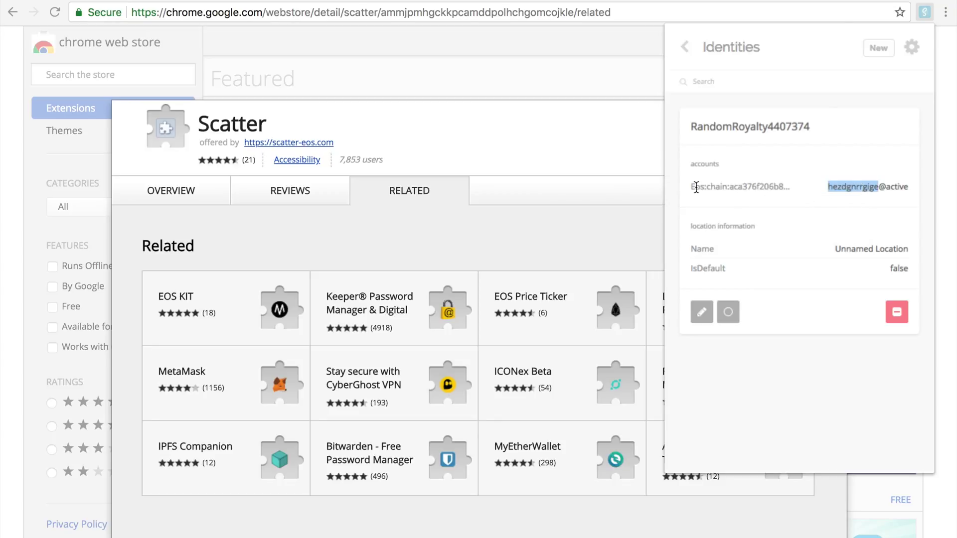
{"action": "left_click_drag", "start_coordinate": [696, 187], "coordinate": [758, 187]}
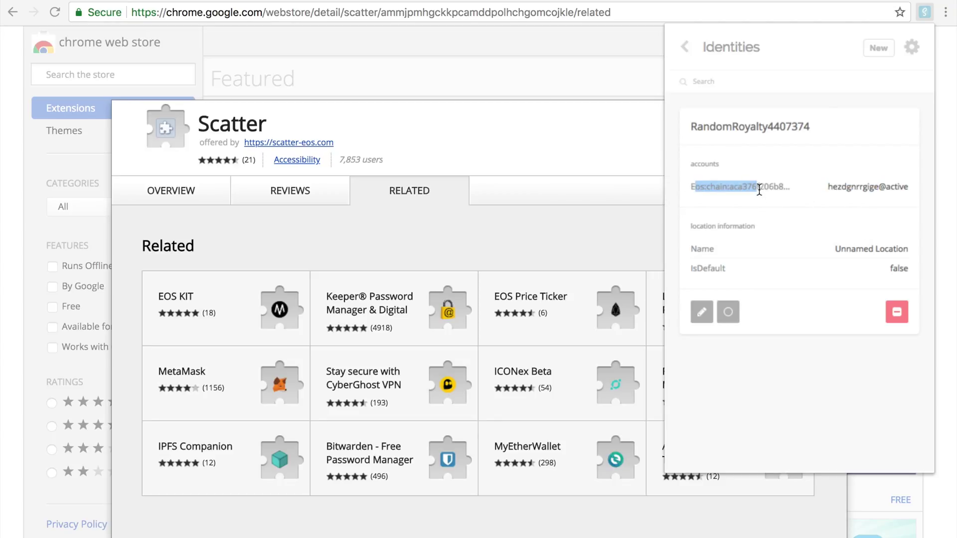
{"action": "left_click", "coordinate": [923, 15]}
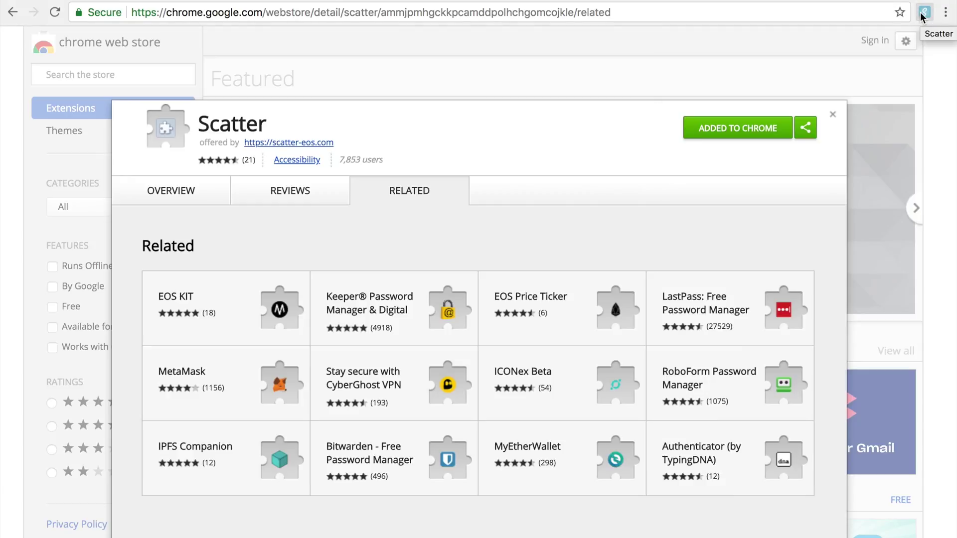
{"action": "left_click", "coordinate": [13, 12]}
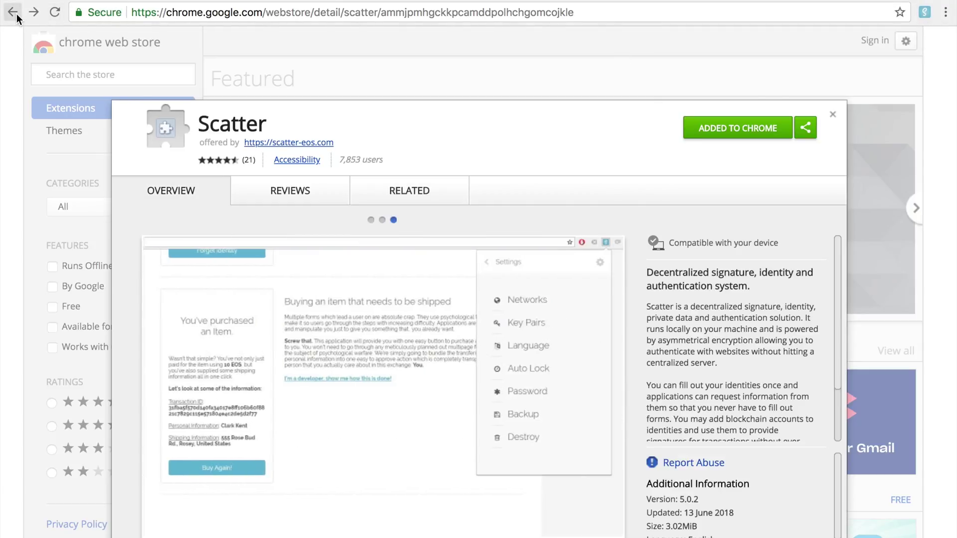
- Open the eosauthority.com/vote page from the address bar suggestion
{"action": "left_click", "coordinate": [209, 13]}
{"action": "type", "text": "https://eosauthority.com"}
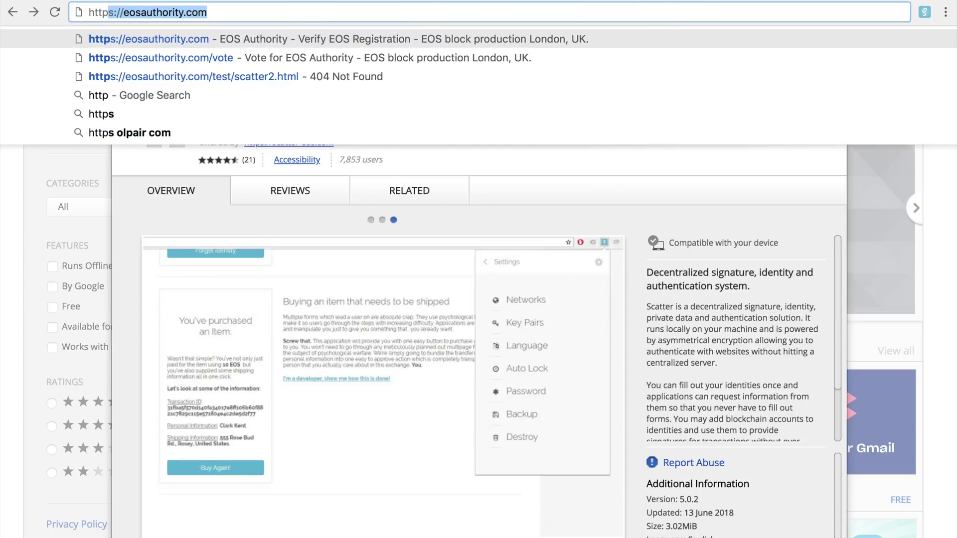
{"action": "key", "text": "Down"}
{"action": "key", "text": "Return"}
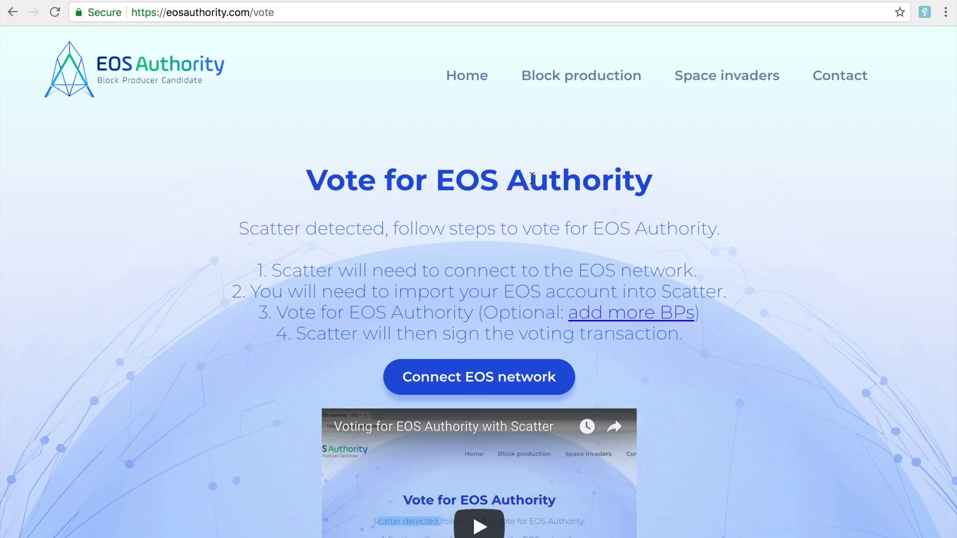
- Connect the EOS network to Scatter and start importing the EOS account
{"action": "left_click", "coordinate": [482, 383]}
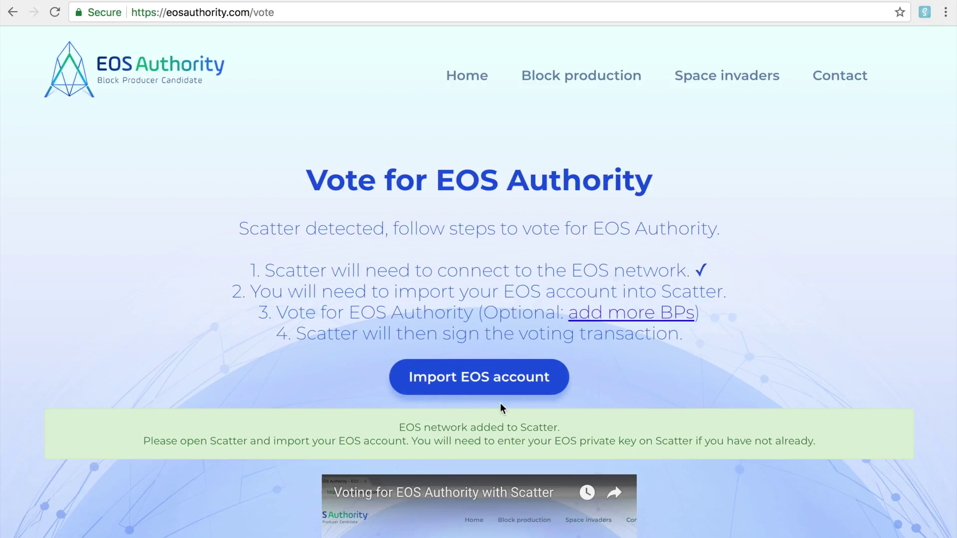
{"action": "left_click", "coordinate": [470, 388]}
{"action": "left_click_drag", "start_coordinate": [267, 125], "coordinate": [639, 85]}
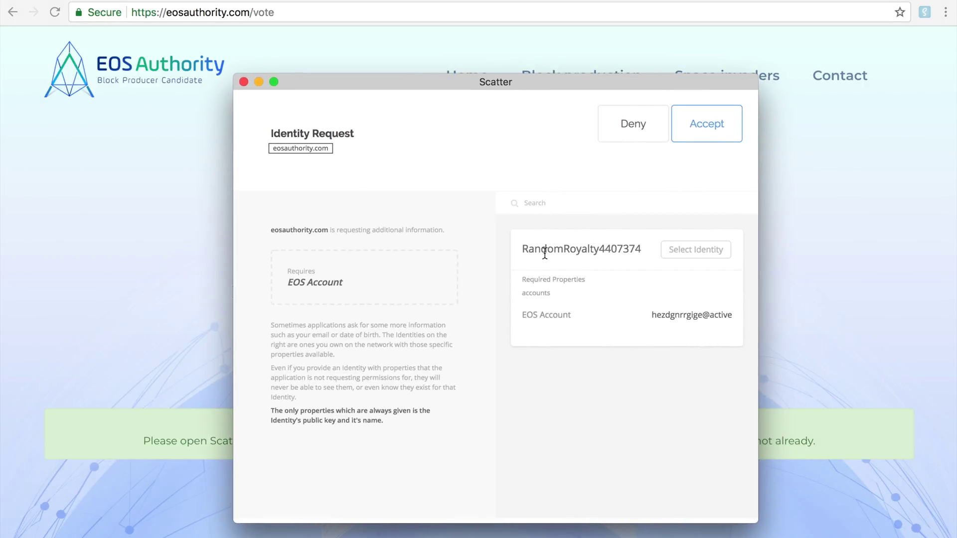
- Select the identity and accept eosauthority.com's identity request
{"action": "left_click", "coordinate": [690, 260]}
{"action": "left_click", "coordinate": [686, 254]}
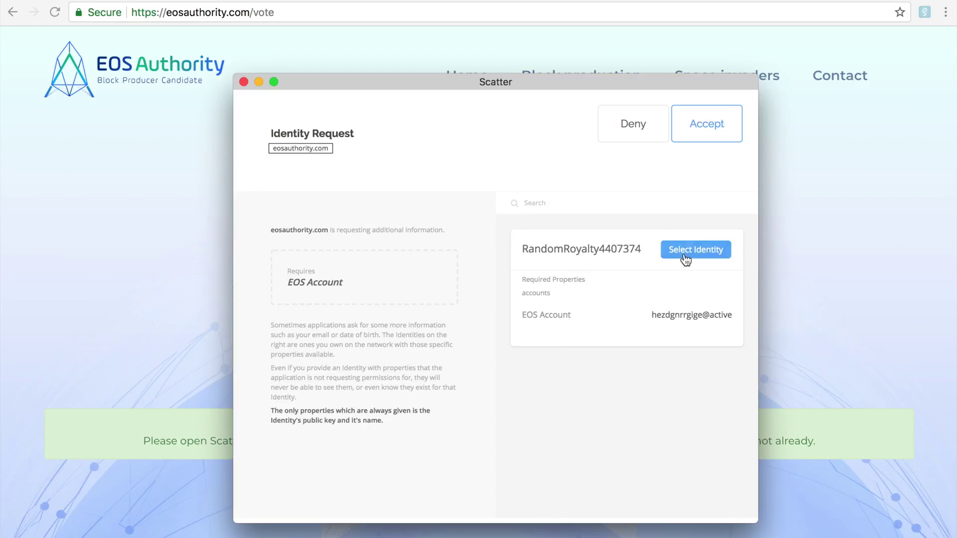
{"action": "left_click", "coordinate": [707, 125]}
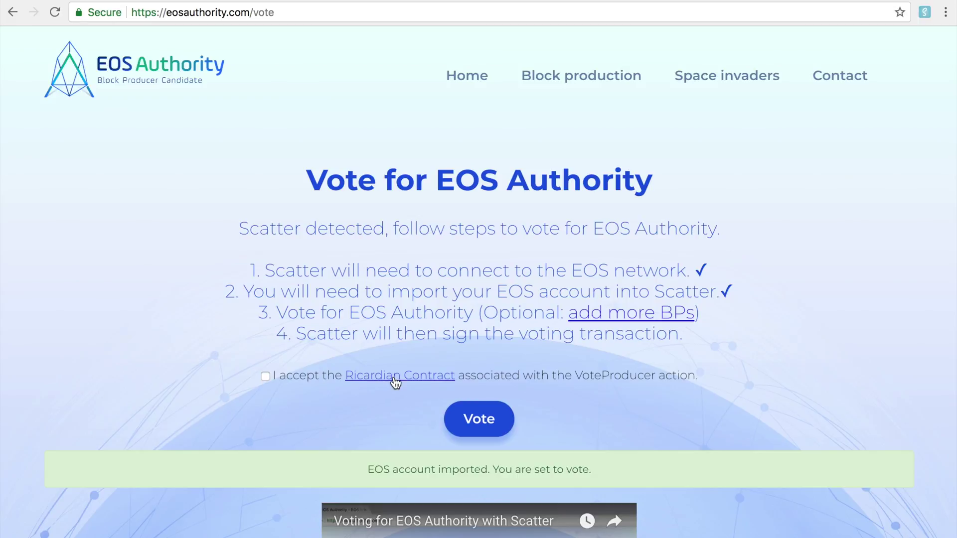
{"action": "left_click", "coordinate": [394, 382]}
{"action": "scroll", "coordinate": [416, 384], "scroll_direction": "down", "scroll_amount": 2}
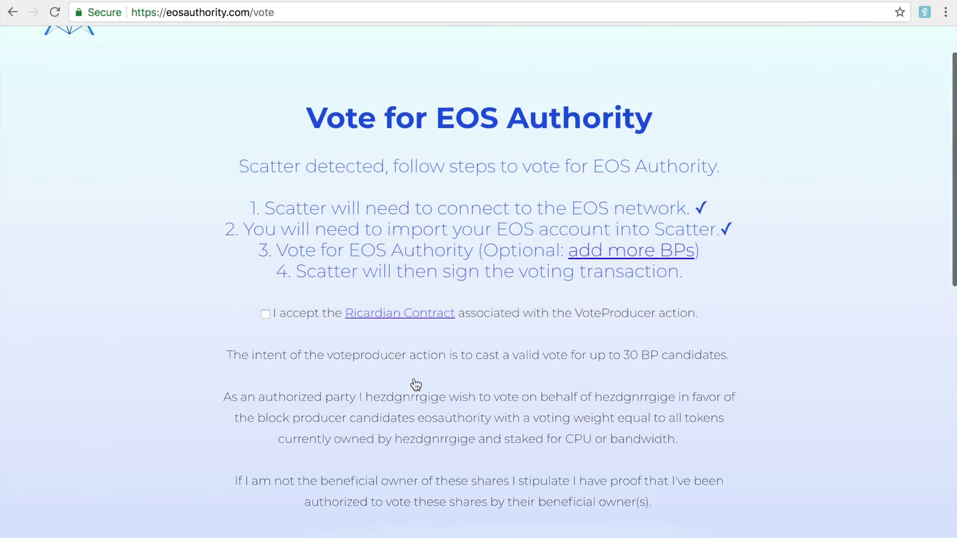
{"action": "scroll", "coordinate": [415, 384], "scroll_direction": "down", "scroll_amount": 3}
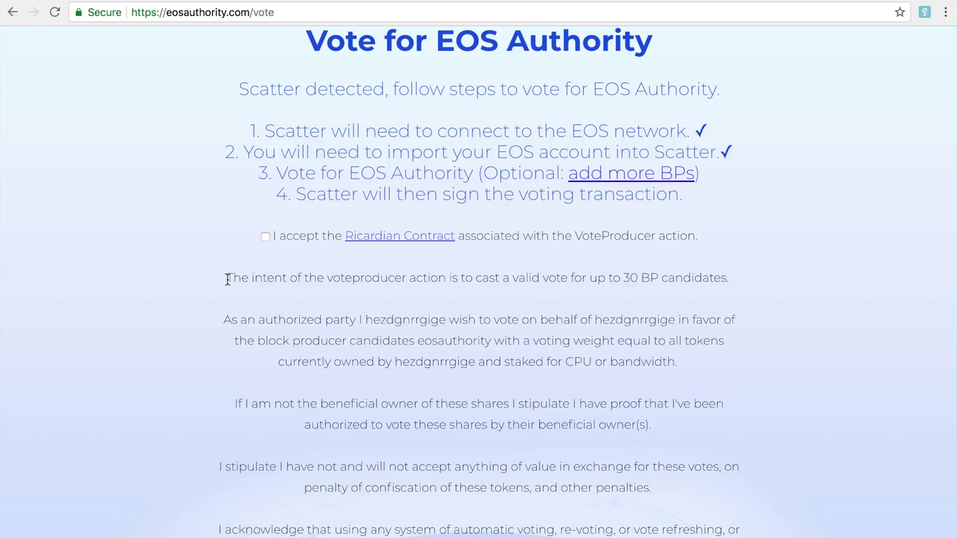
{"action": "left_click_drag", "start_coordinate": [228, 279], "coordinate": [563, 405]}
{"action": "left_click", "coordinate": [559, 418]}
{"action": "scroll", "coordinate": [438, 392], "scroll_direction": "down", "scroll_amount": 1}
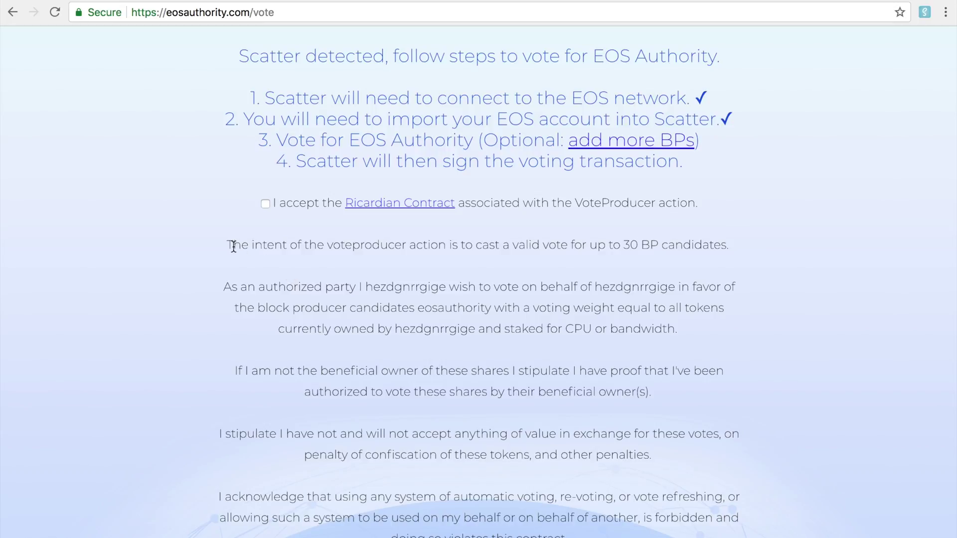
{"action": "left_click_drag", "start_coordinate": [228, 248], "coordinate": [716, 244]}
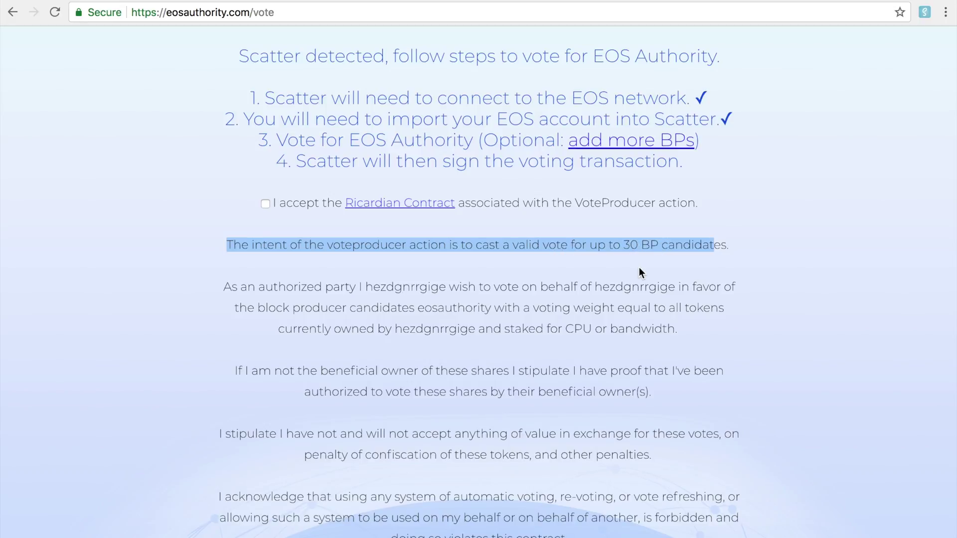
{"action": "scroll", "coordinate": [638, 267], "scroll_direction": "down", "scroll_amount": 1}
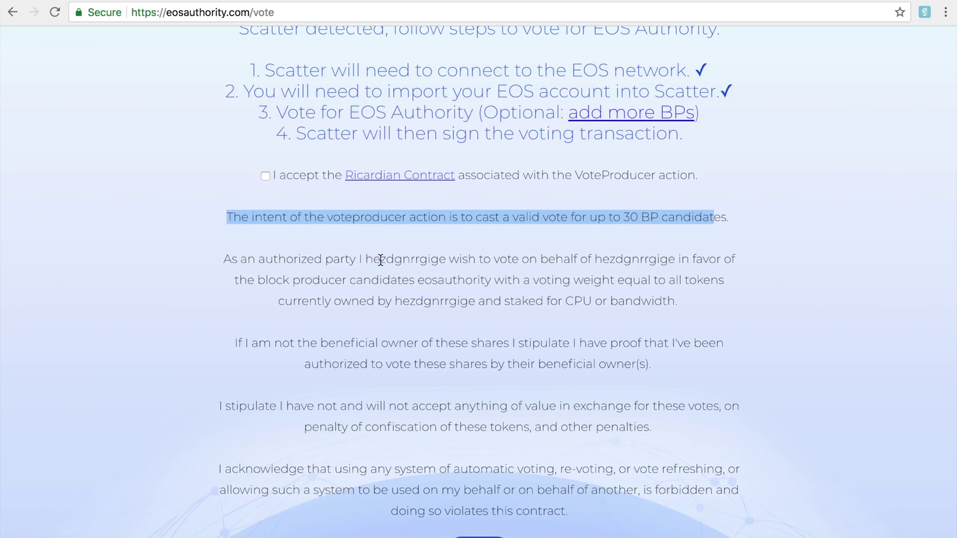
{"action": "double_click", "coordinate": [380, 260]}
{"action": "double_click", "coordinate": [616, 261]}
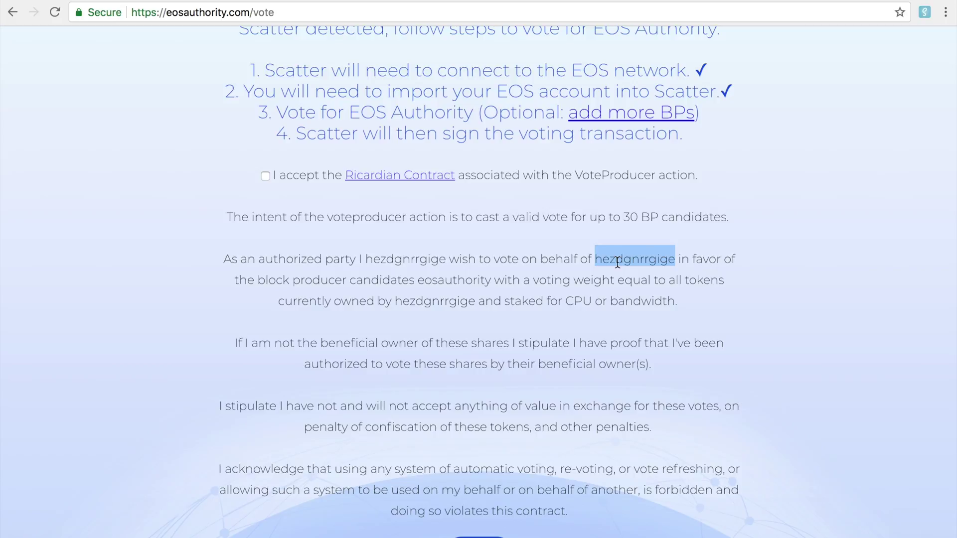
{"action": "double_click", "coordinate": [430, 260]}
{"action": "double_click", "coordinate": [664, 259]}
{"action": "double_click", "coordinate": [439, 281]}
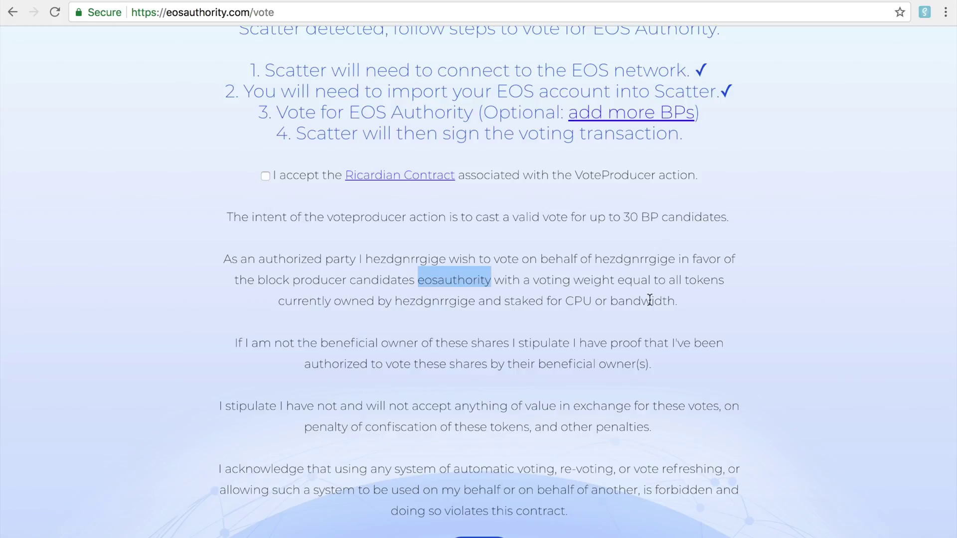
{"action": "scroll", "coordinate": [383, 349], "scroll_direction": "down", "scroll_amount": 1}
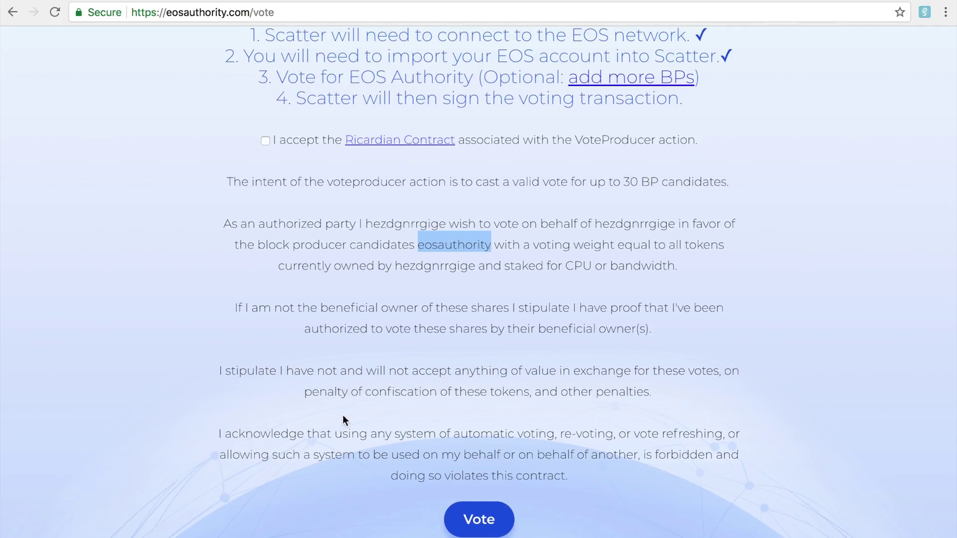
{"action": "left_click_drag", "start_coordinate": [220, 182], "coordinate": [638, 467]}
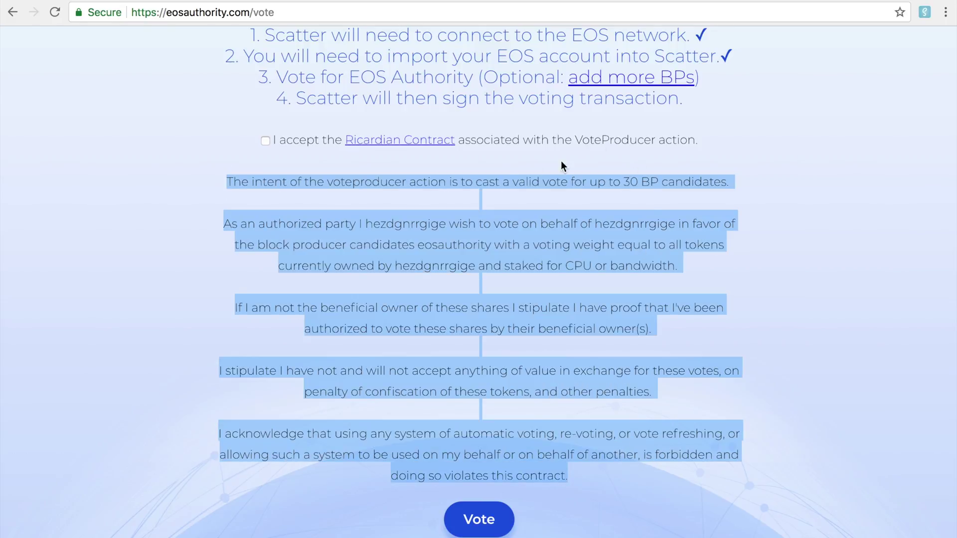
{"action": "left_click", "coordinate": [426, 144]}
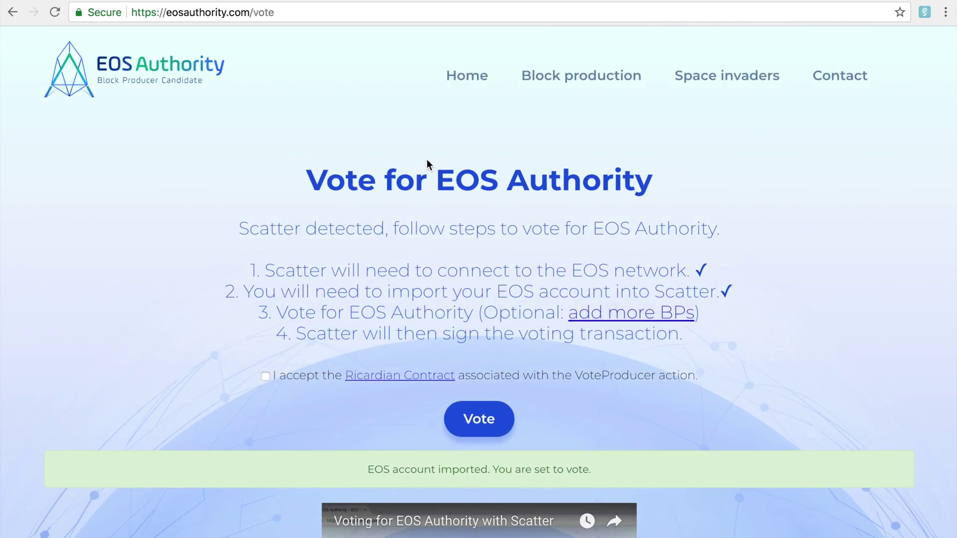
- Accept the Ricardian Contract, submit the EOS Authority vote, and centre Scatter's signature request window
{"action": "left_click", "coordinate": [266, 378]}
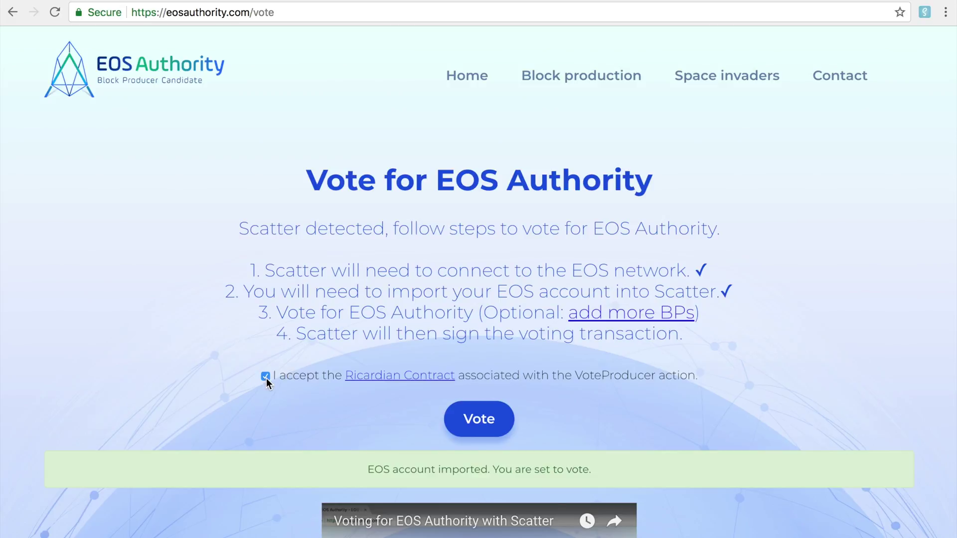
{"action": "left_click", "coordinate": [479, 429]}
{"action": "mouse_move", "coordinate": [274, 128]}
{"action": "left_mouse_down"}
{"action": "mouse_move", "coordinate": [744, 109]}
{"action": "mouse_move", "coordinate": [648, 76]}
{"action": "left_mouse_up"}
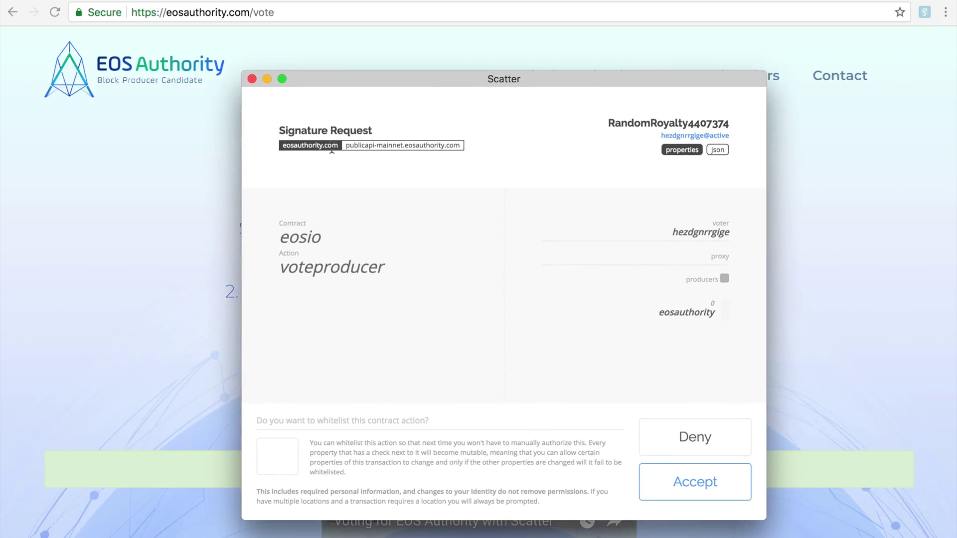
- Verify the eosio contract, voteproducer action, voter account and eosauthority producer, then approve the signature
{"action": "double_click", "coordinate": [299, 238]}
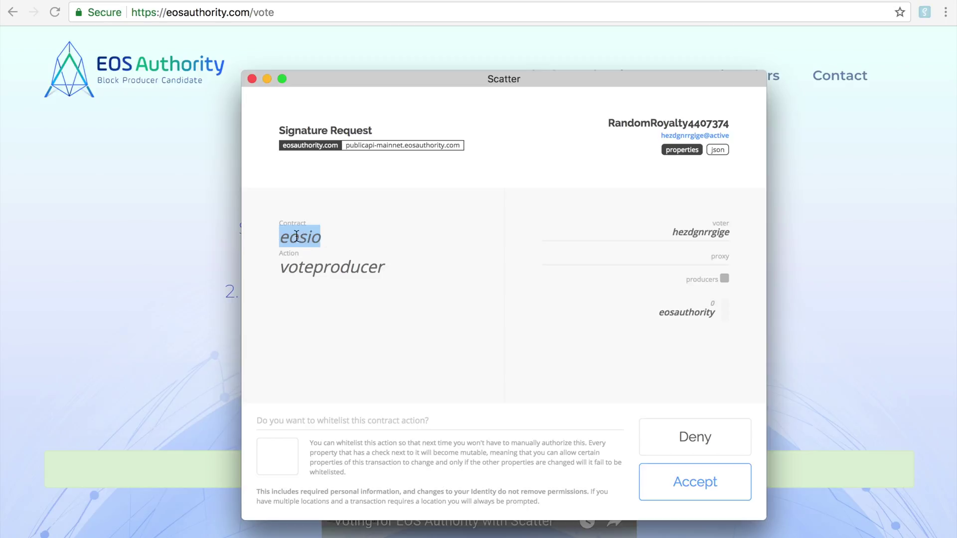
{"action": "left_click", "coordinate": [306, 222]}
{"action": "double_click", "coordinate": [302, 247]}
{"action": "double_click", "coordinate": [311, 268]}
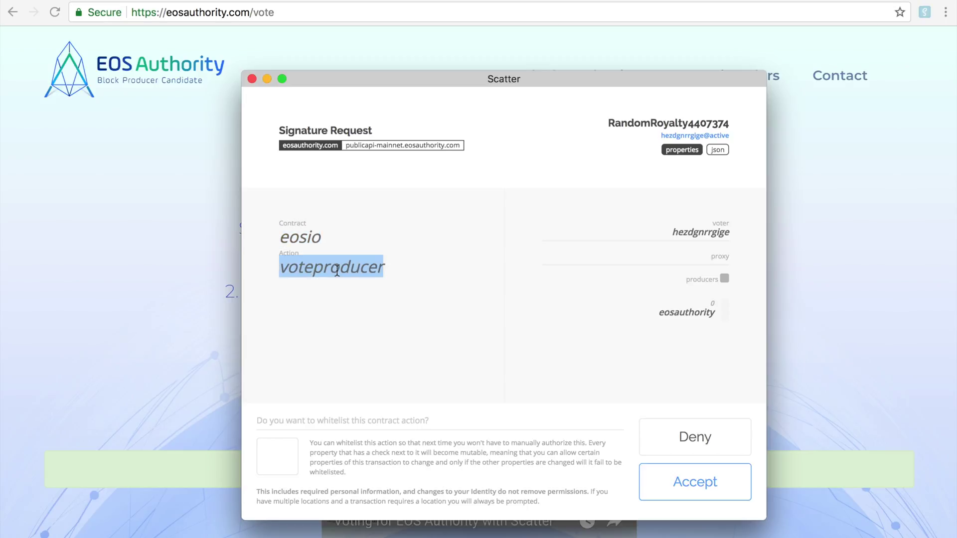
{"action": "double_click", "coordinate": [715, 232]}
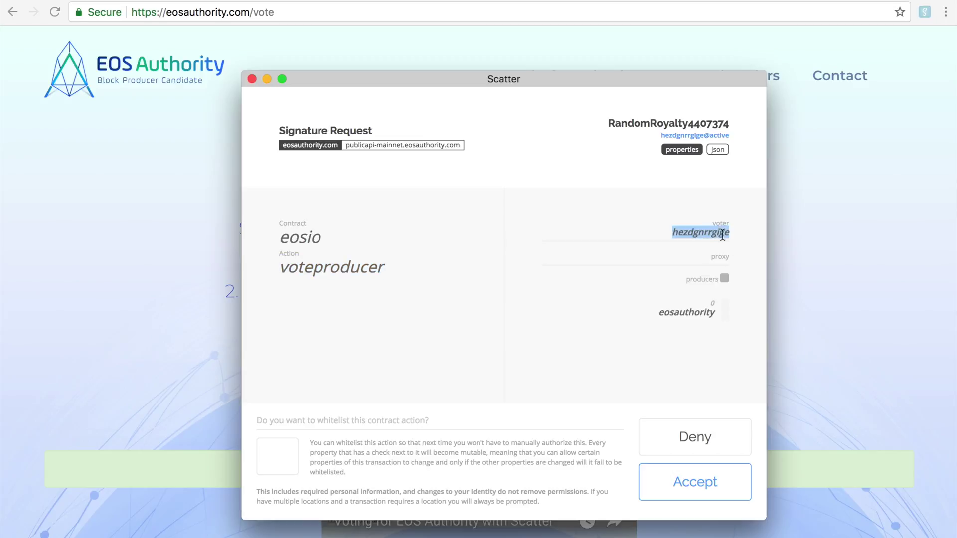
{"action": "double_click", "coordinate": [694, 312]}
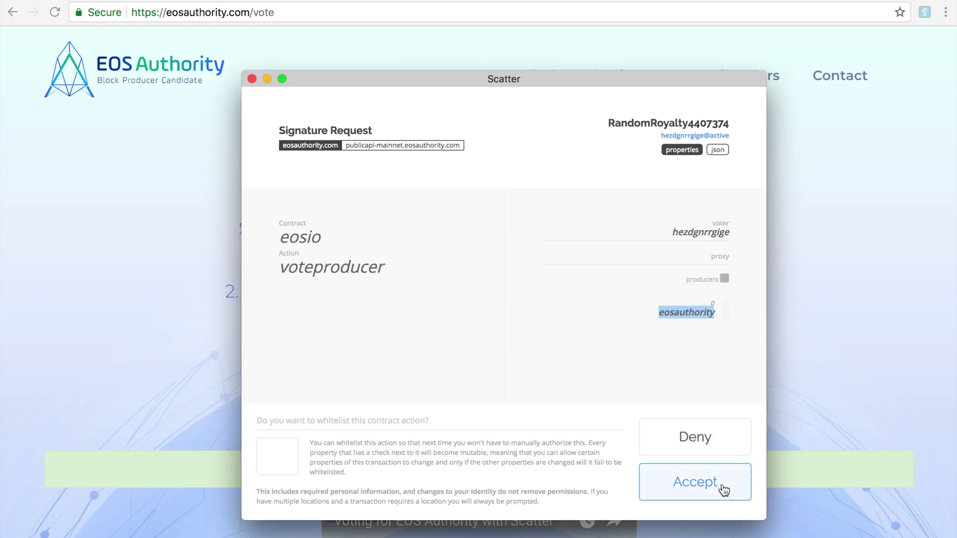
{"action": "left_click", "coordinate": [687, 493]}
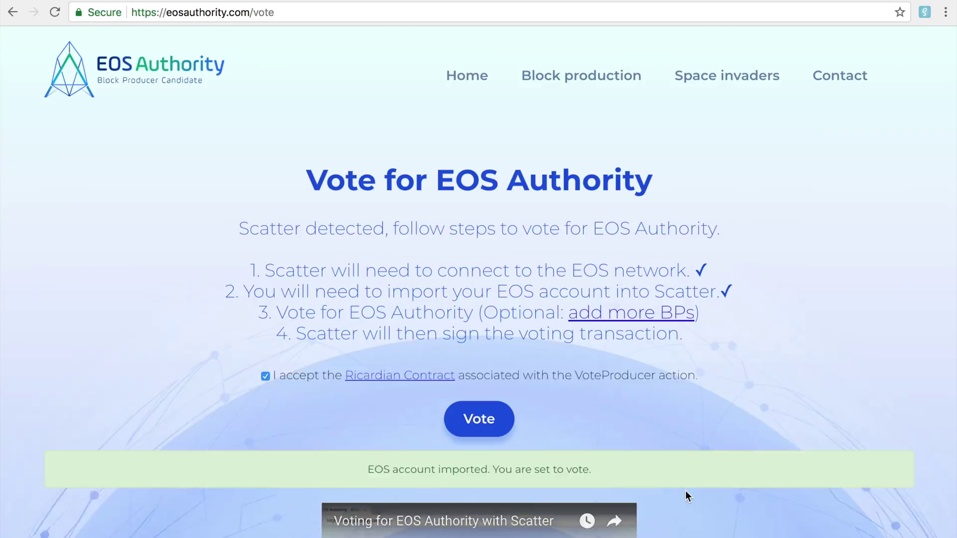
- Check the vote success message with its TxID, then open the overall voting progress statistics at /voting
{"action": "left_click_drag", "start_coordinate": [324, 471], "coordinate": [511, 472]}
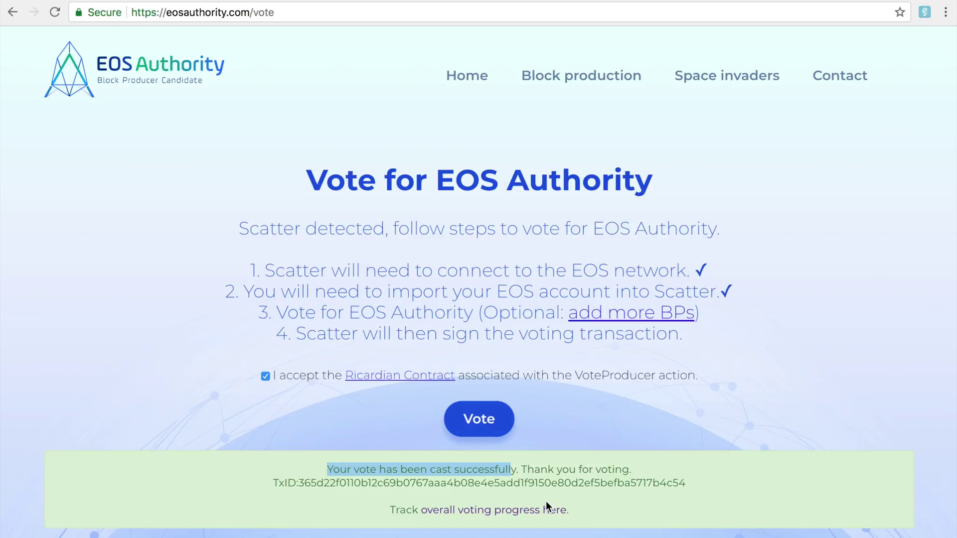
{"action": "left_click", "coordinate": [526, 512]}
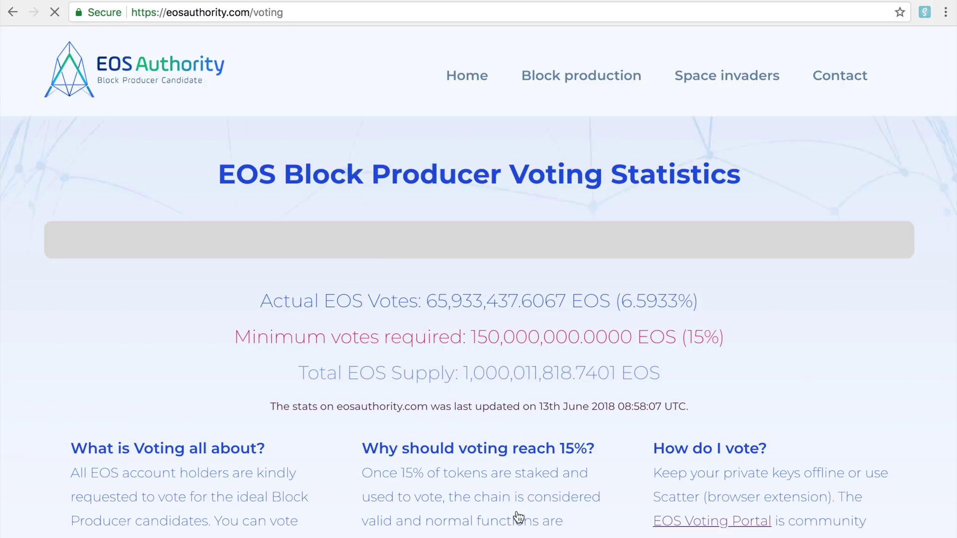